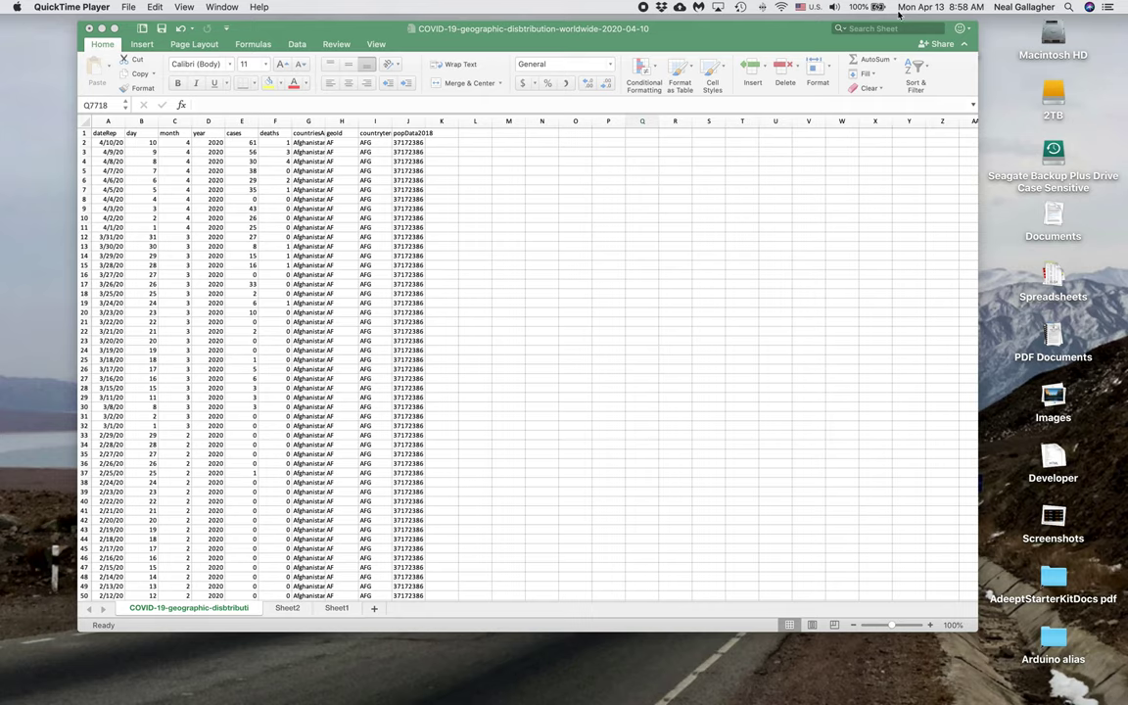
Step: Review the ECDC COVID-19 data download page in Safari, and examine the daily country records in the Excel worksheet
{"action": "key", "text": "super+Tab"}
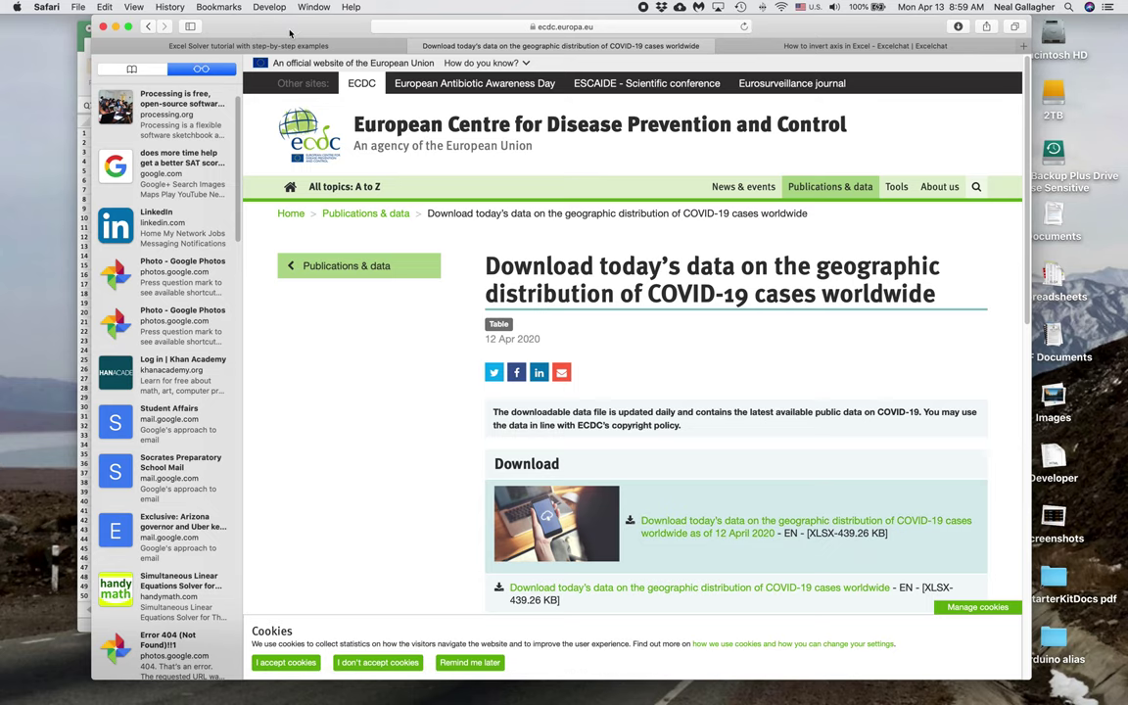
{"action": "left_click_drag", "start_coordinate": [290, 33], "coordinate": [1127, 33]}
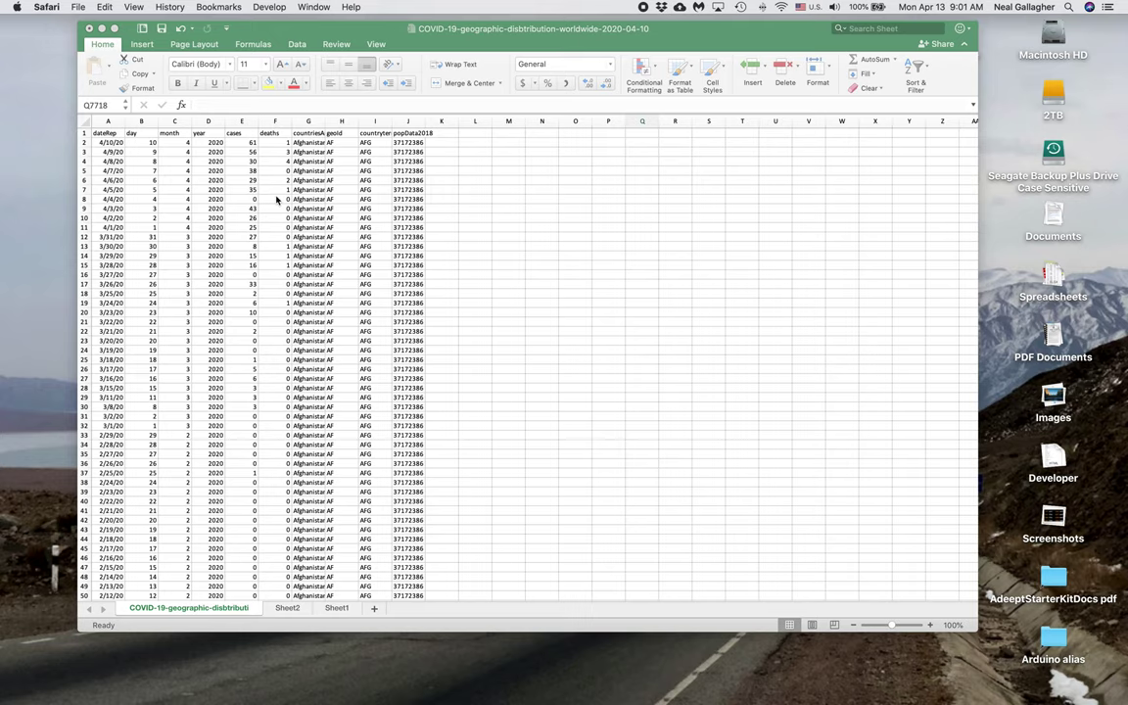
{"action": "scroll", "coordinate": [320, 284], "scroll_direction": "down", "scroll_amount": 3}
{"action": "scroll", "coordinate": [320, 283], "scroll_direction": "down", "scroll_amount": 20}
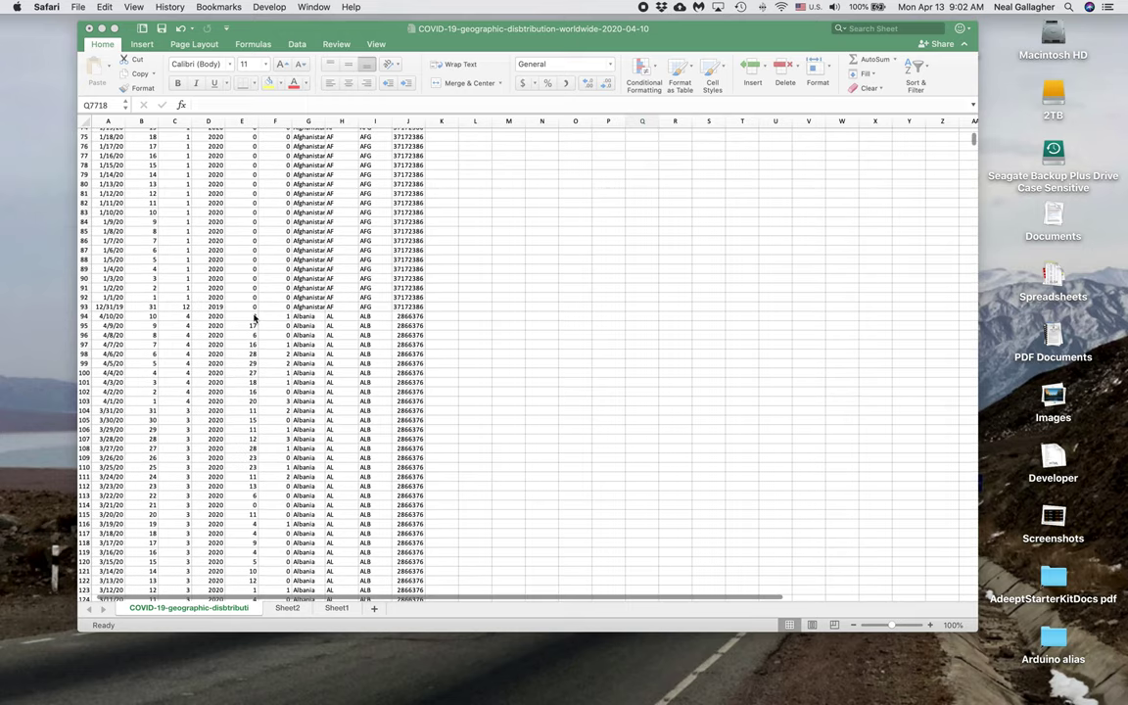
{"action": "scroll", "coordinate": [254, 319], "scroll_direction": "up", "scroll_amount": 2}
{"action": "scroll", "coordinate": [254, 318], "scroll_direction": "up", "scroll_amount": 15}
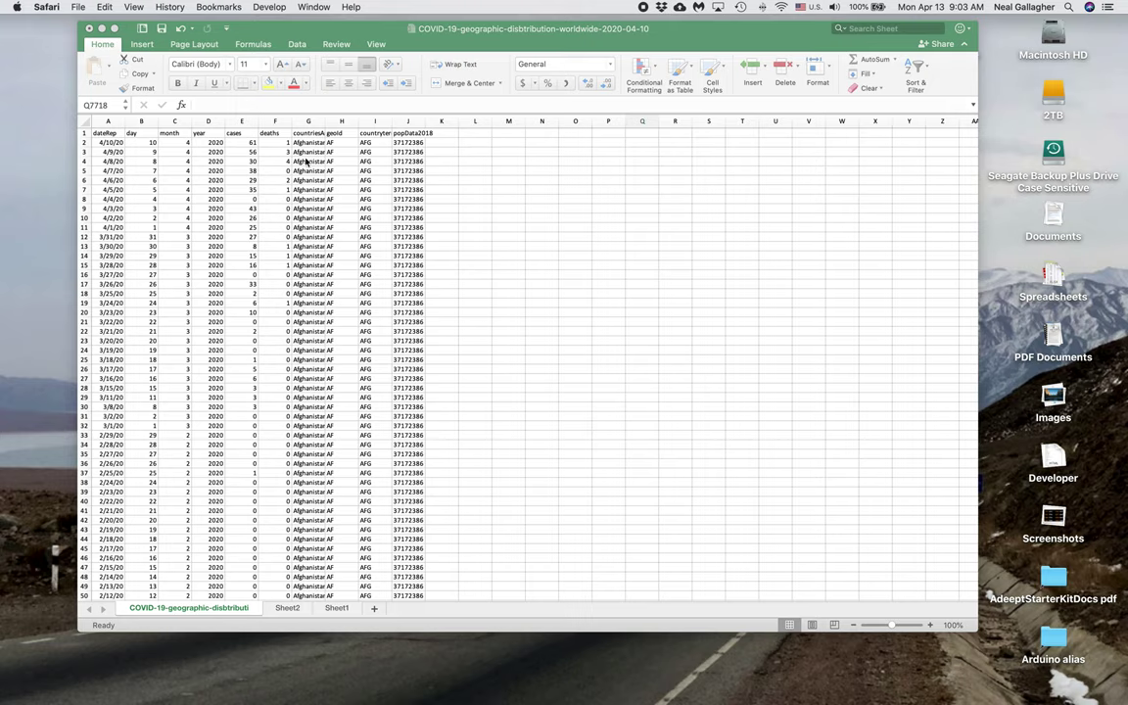
Step: Add the column header "% infected" in cell L1
{"action": "left_click", "coordinate": [480, 135]}
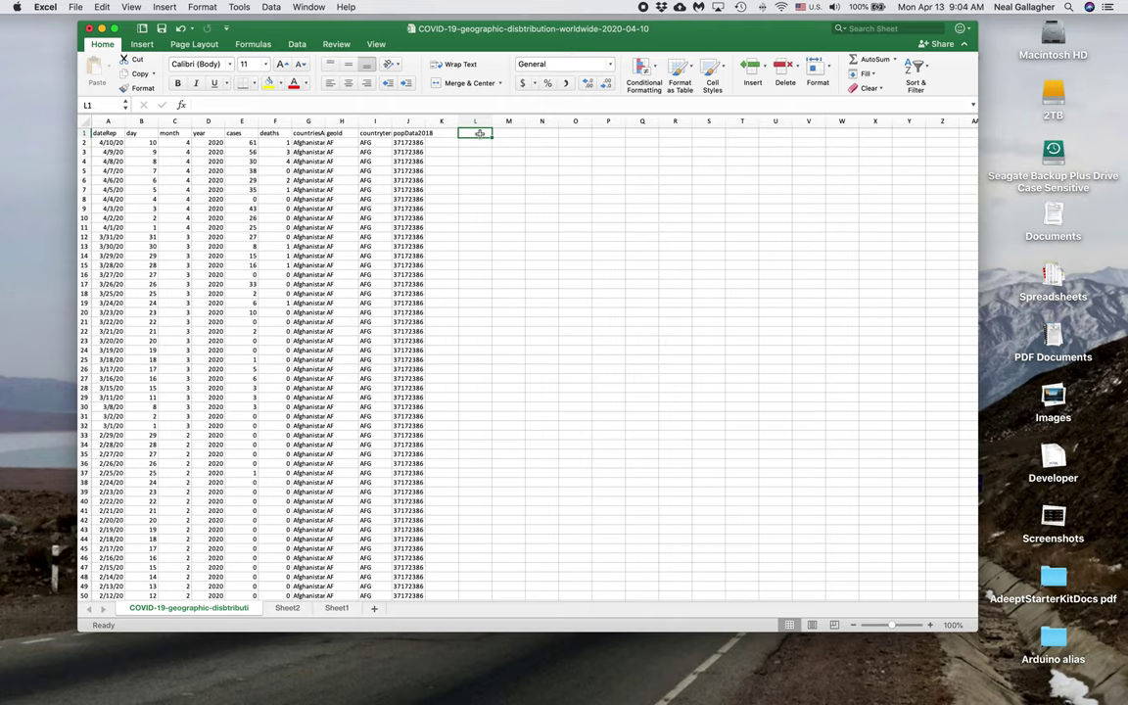
{"action": "type", "text": "%"}
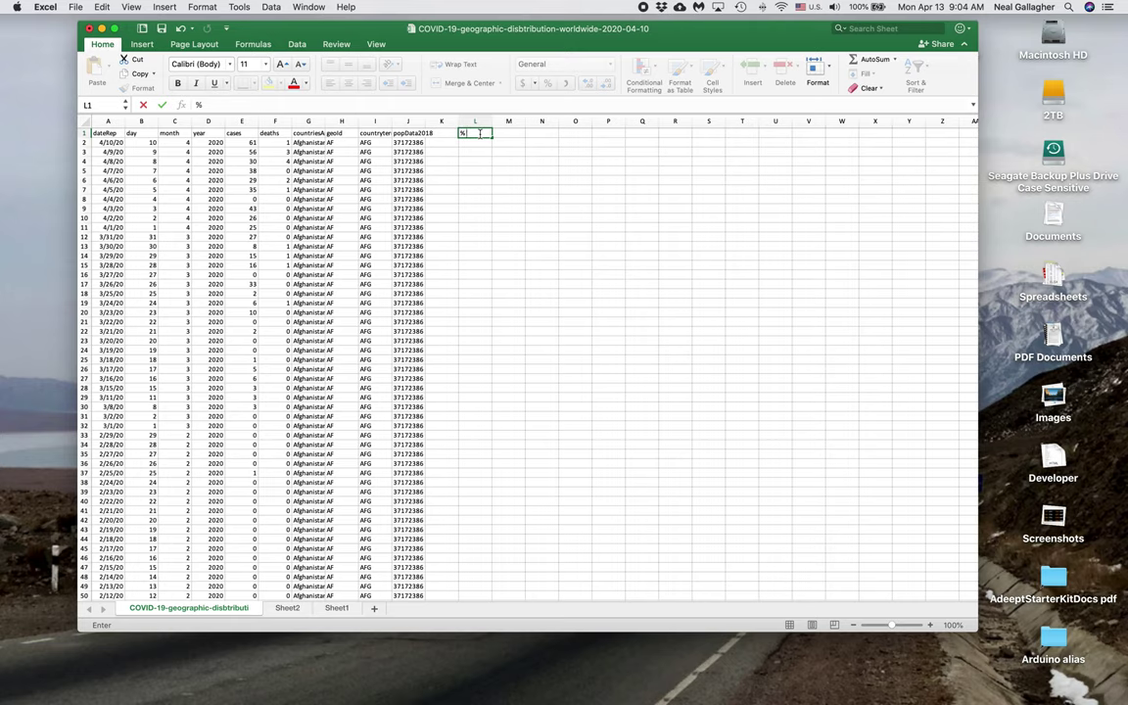
{"action": "type", "text": " infected"}
{"action": "left_click", "coordinate": [473, 145]}
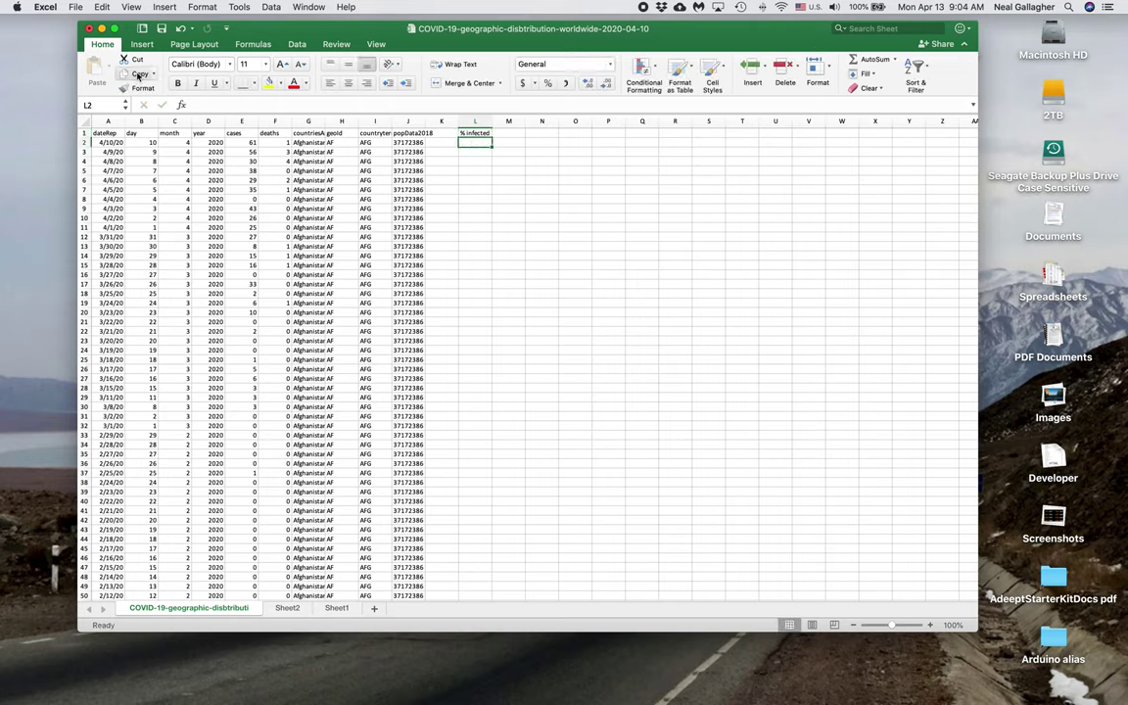
Step: Set the worksheet zoom to 200%
{"action": "left_click", "coordinate": [142, 44]}
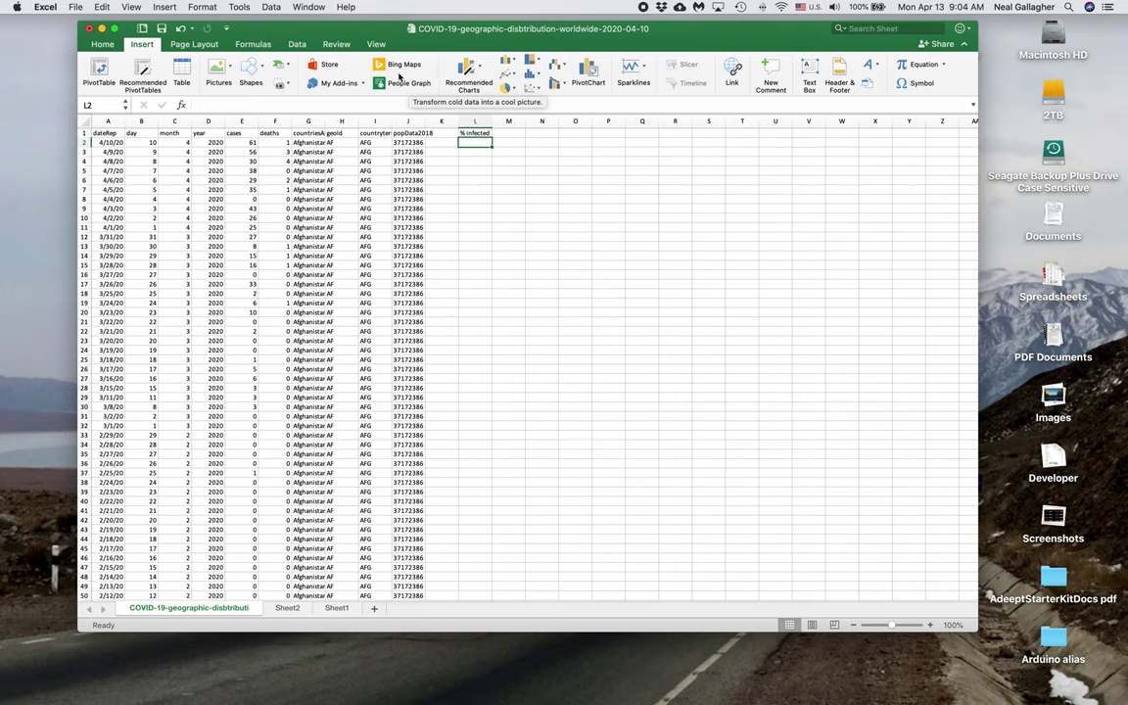
{"action": "left_click", "coordinate": [375, 44]}
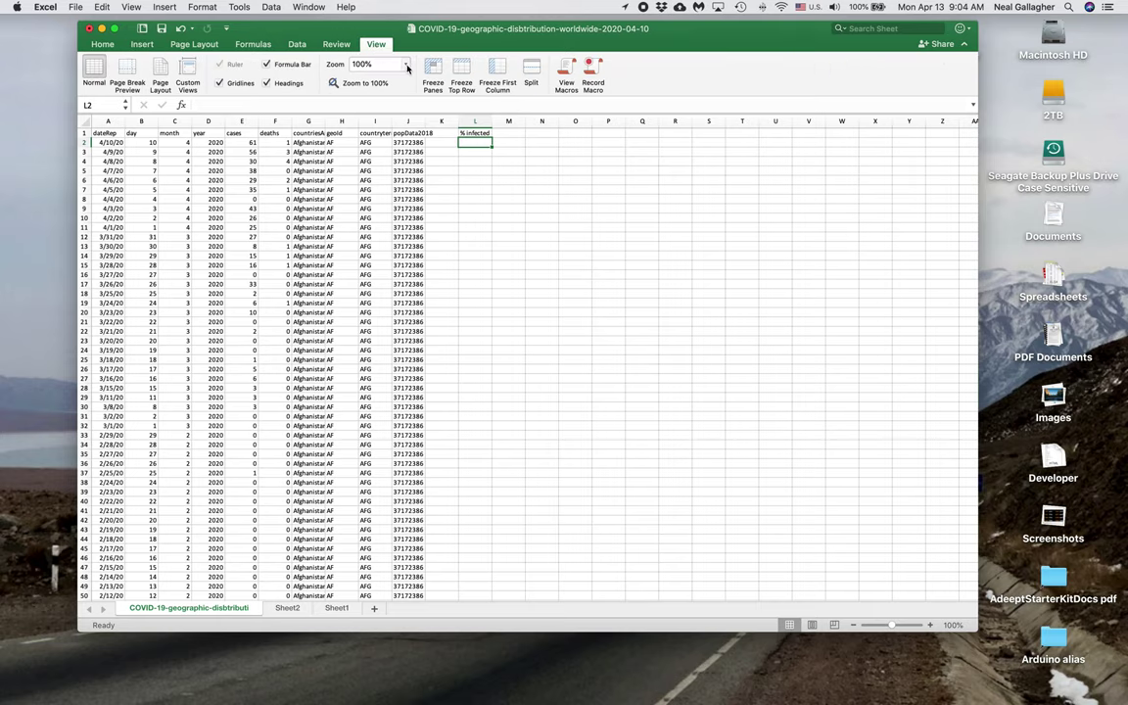
{"action": "left_click", "coordinate": [405, 64]}
{"action": "left_click", "coordinate": [396, 83]}
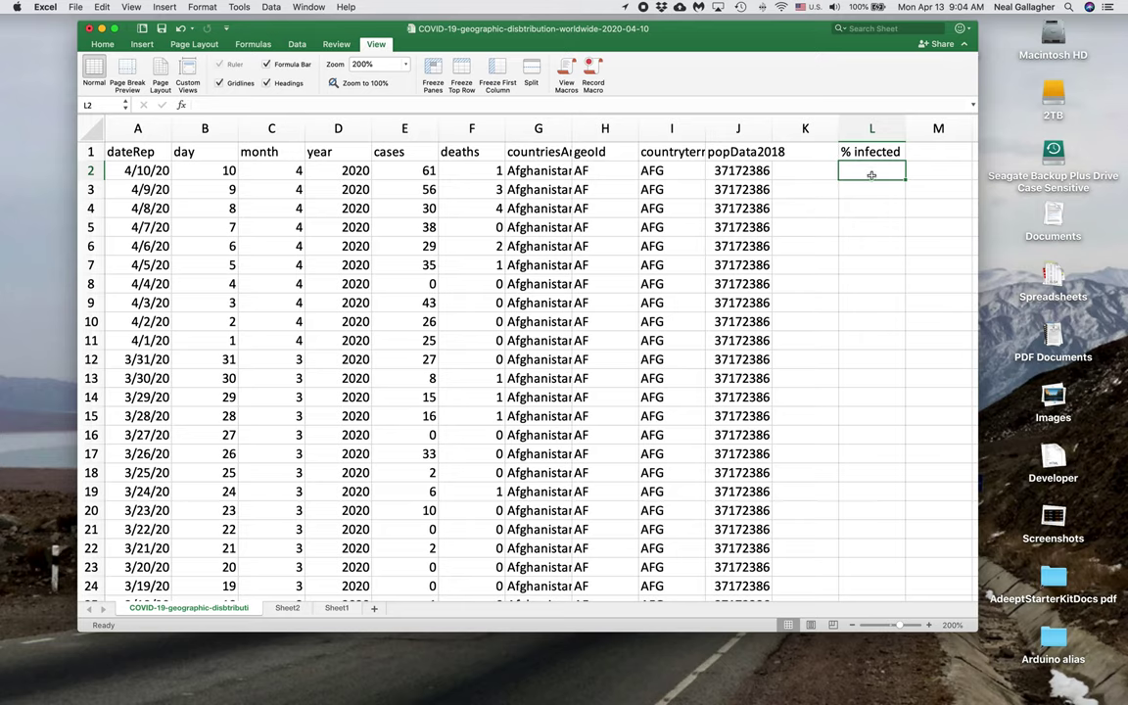
Step: Enter a formula in L2 that divides the cases by the 2018 population, =E2/J2
{"action": "type", "text": "="}
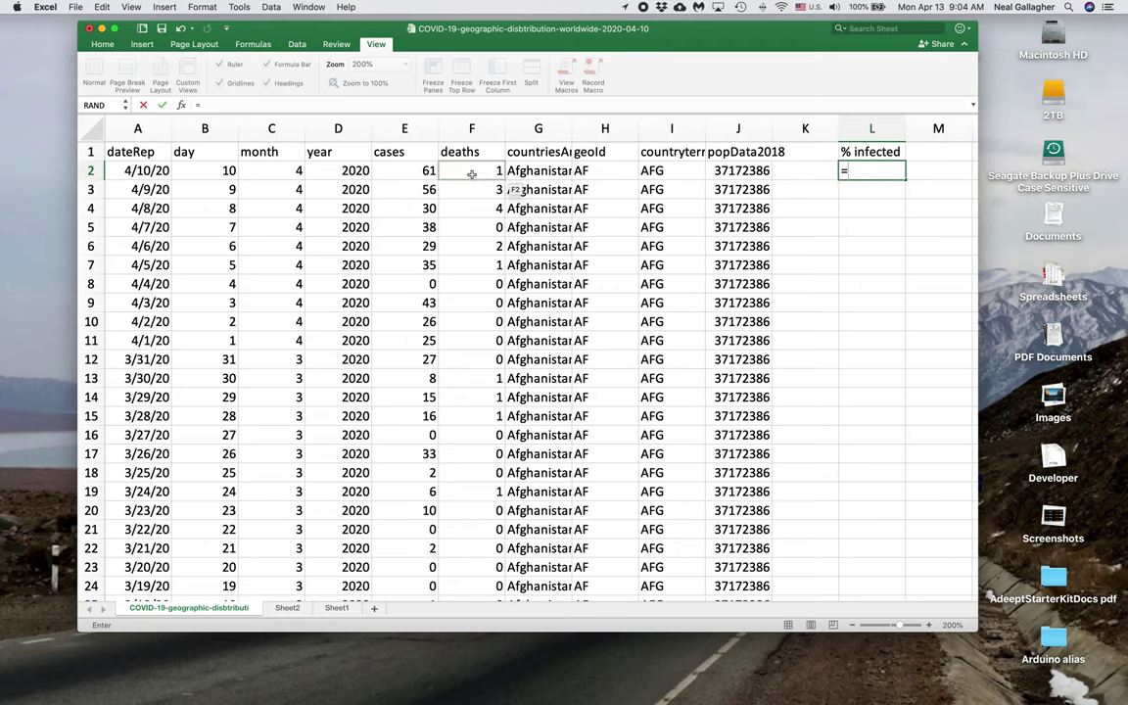
{"action": "left_click", "coordinate": [412, 173]}
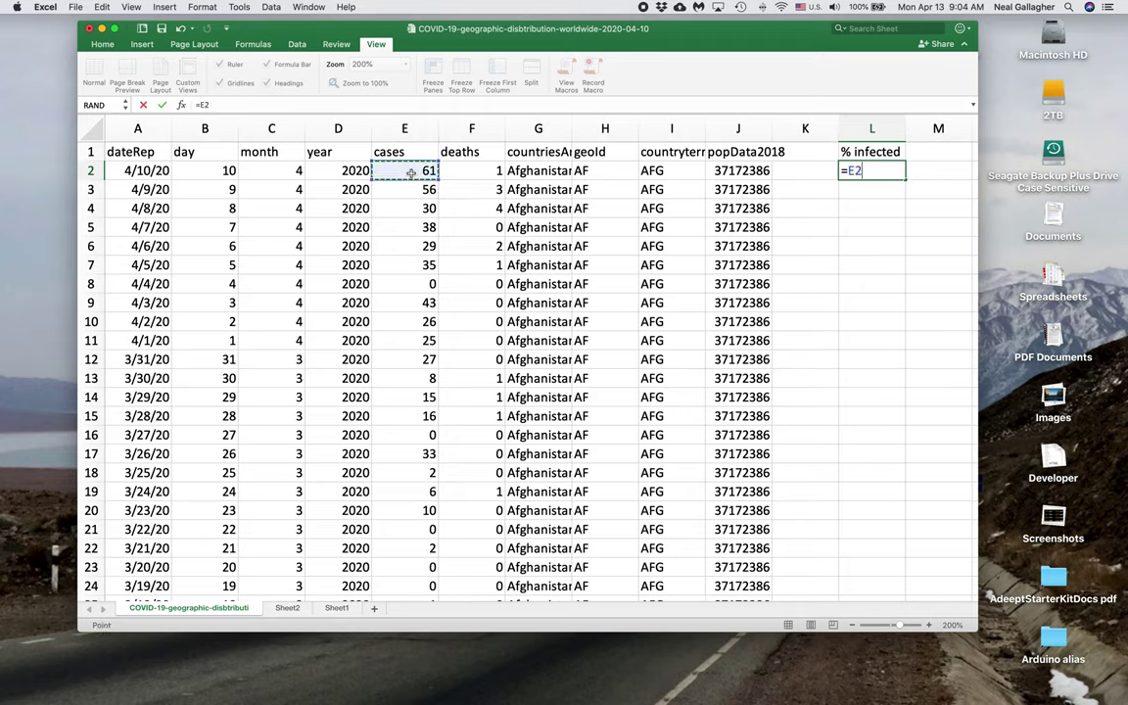
{"action": "type", "text": "/"}
{"action": "left_click", "coordinate": [749, 170]}
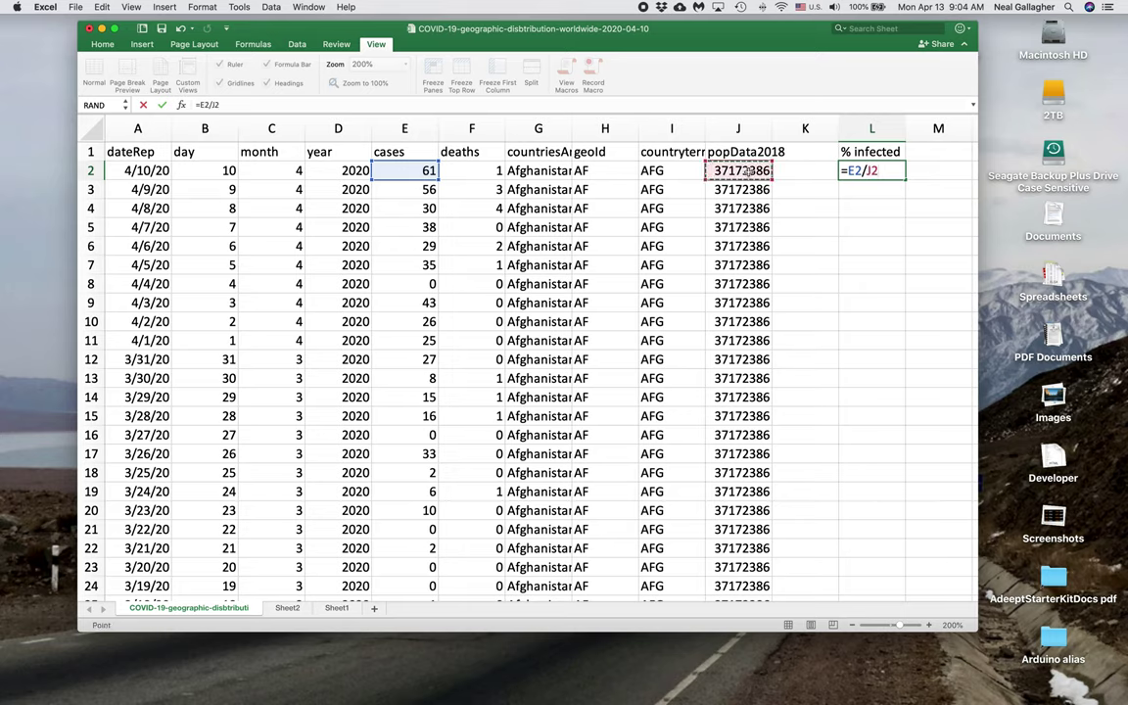
{"action": "key", "text": "Return"}
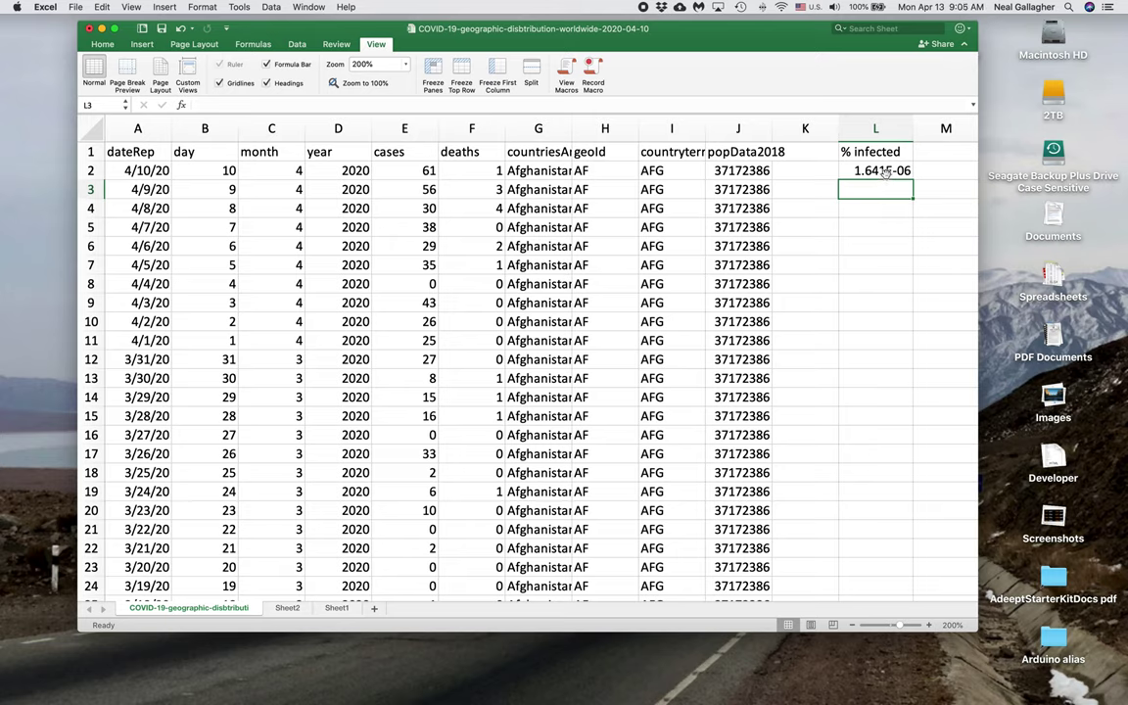
Step: Copy the % infected formula in L2 and locate the last data row of the worksheet
{"action": "left_click", "coordinate": [884, 172]}
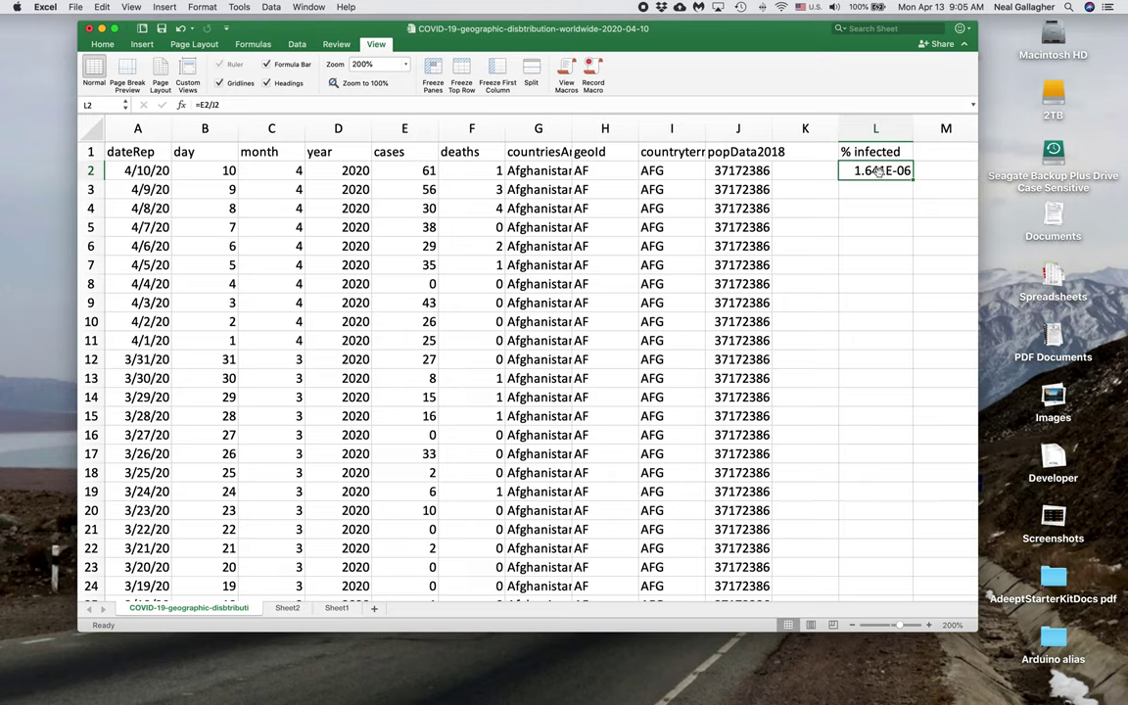
{"action": "key", "text": "super+c"}
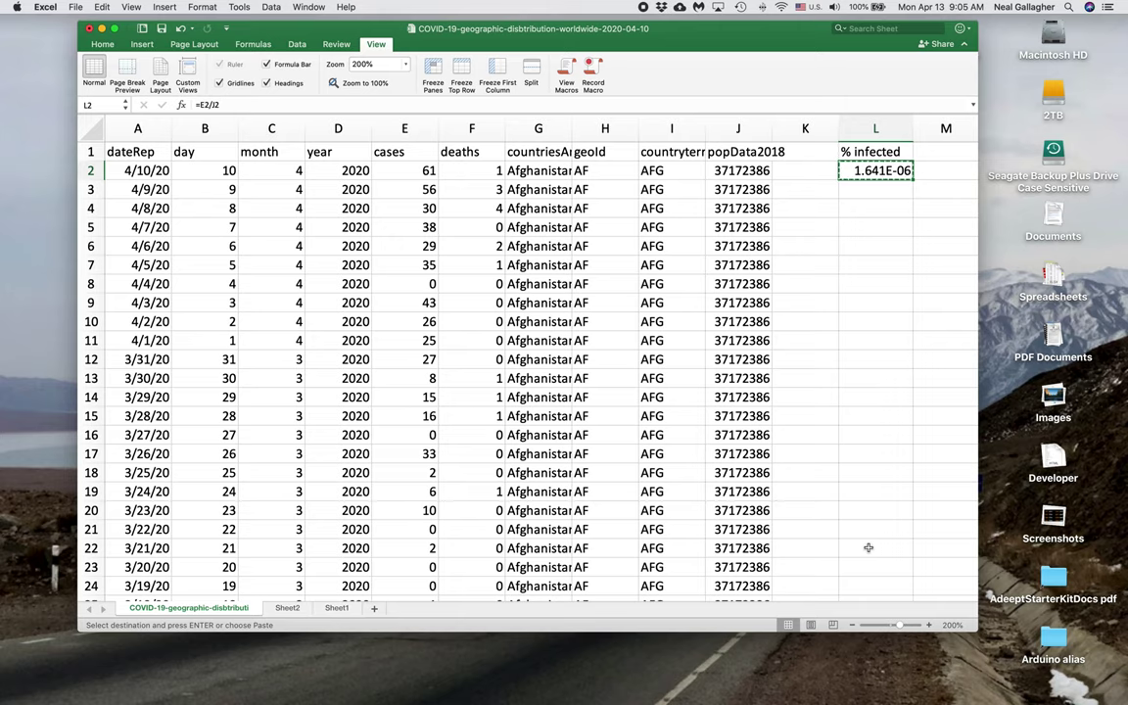
{"action": "scroll", "coordinate": [833, 372], "scroll_direction": "down", "scroll_amount": 2}
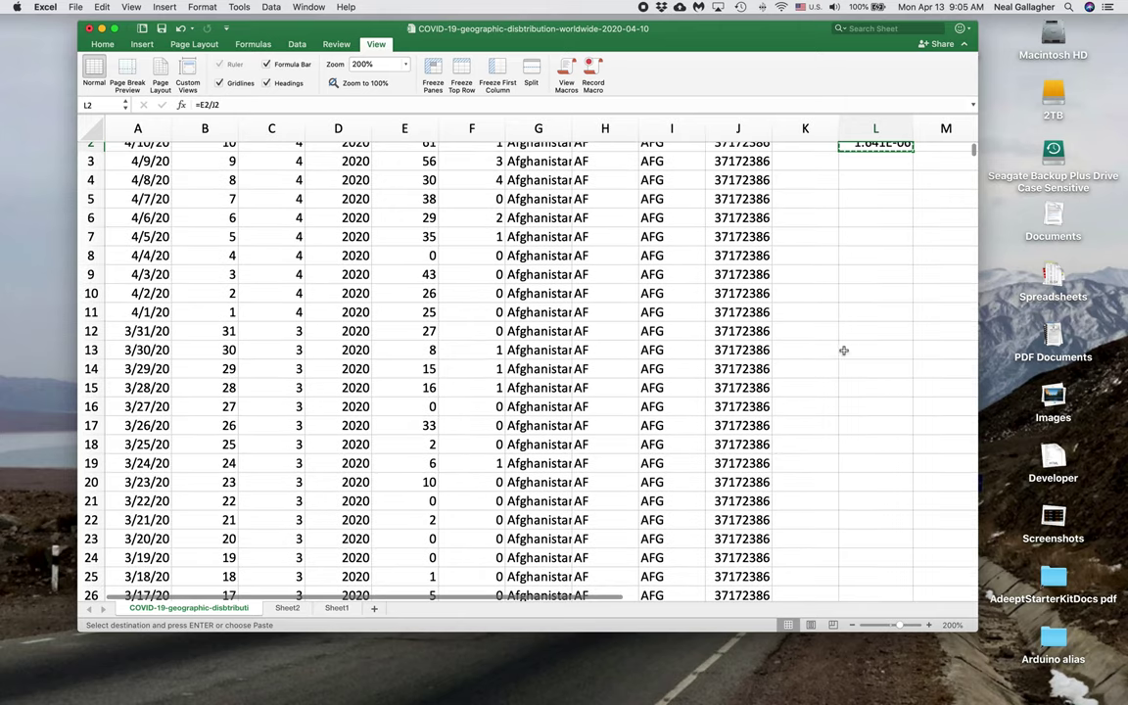
{"action": "left_click_drag", "start_coordinate": [974, 149], "coordinate": [970, 602]}
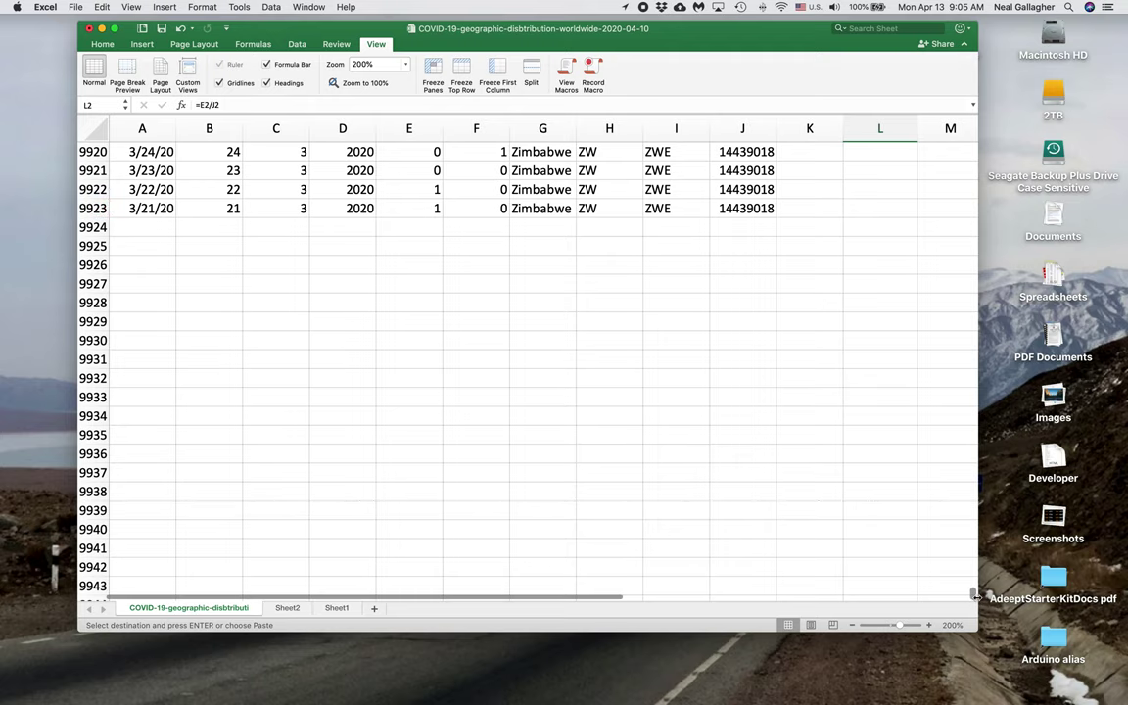
{"action": "scroll", "coordinate": [881, 537], "scroll_direction": "up", "scroll_amount": 20}
{"action": "scroll", "coordinate": [945, 114], "scroll_direction": "up", "scroll_amount": 15}
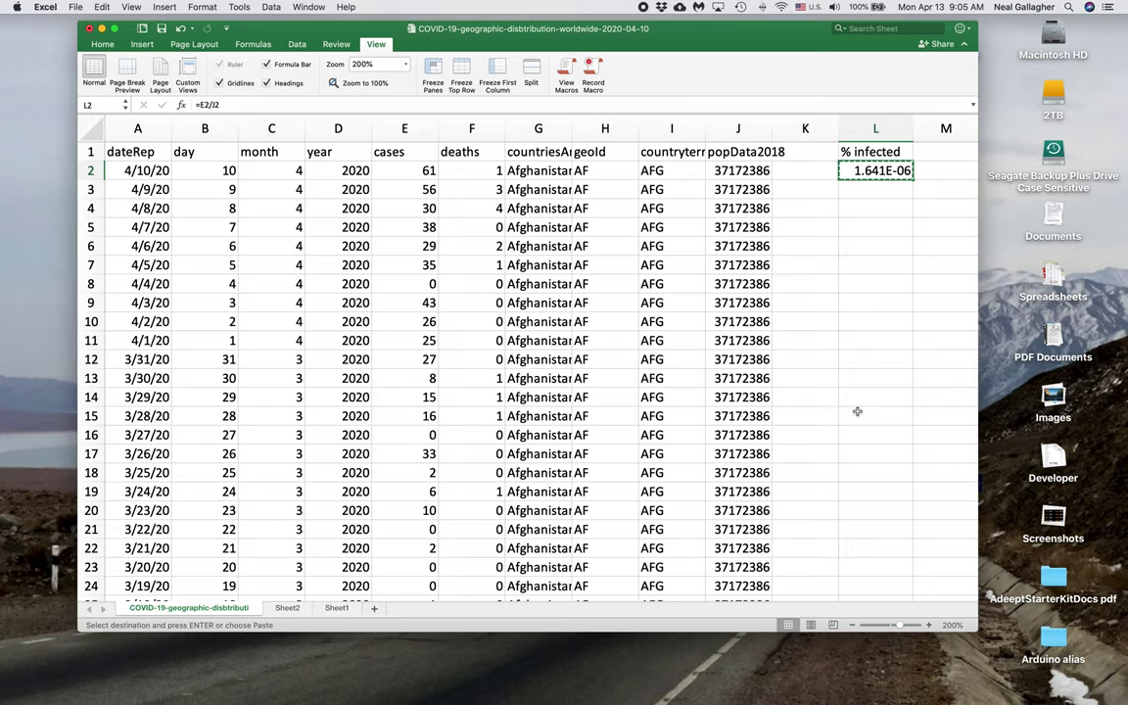
{"action": "scroll", "coordinate": [944, 284], "scroll_direction": "down", "scroll_amount": 1}
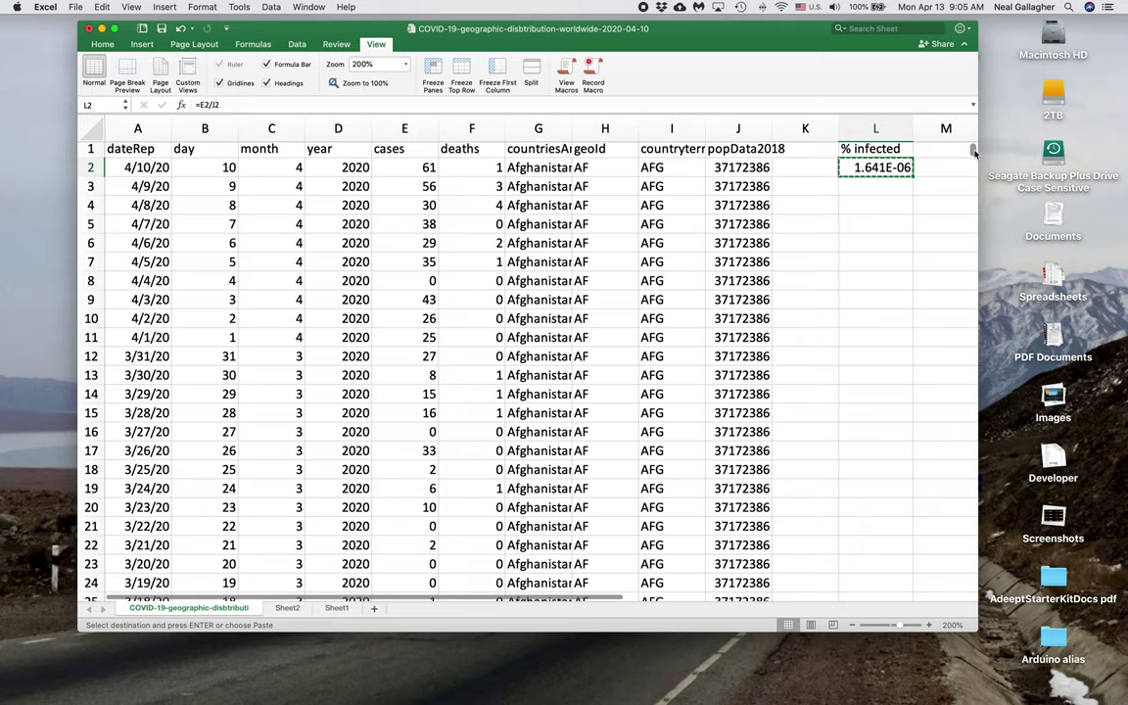
{"action": "left_click_drag", "start_coordinate": [973, 152], "coordinate": [990, 629]}
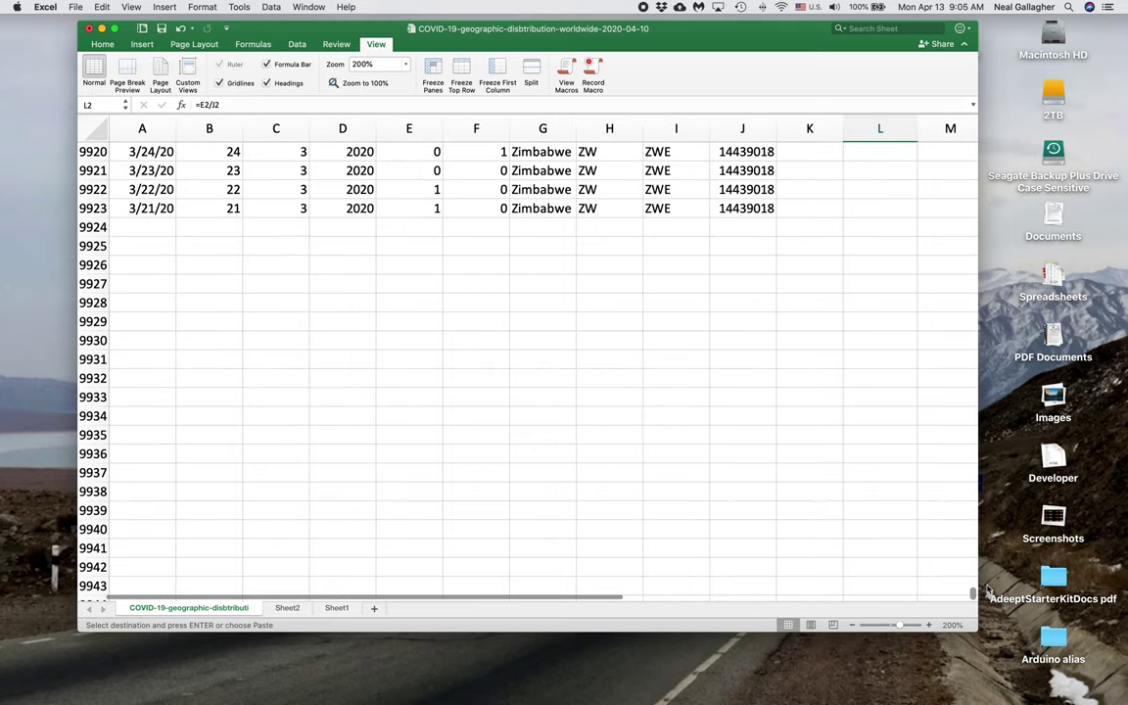
{"action": "scroll", "coordinate": [887, 508], "scroll_direction": "up", "scroll_amount": 20}
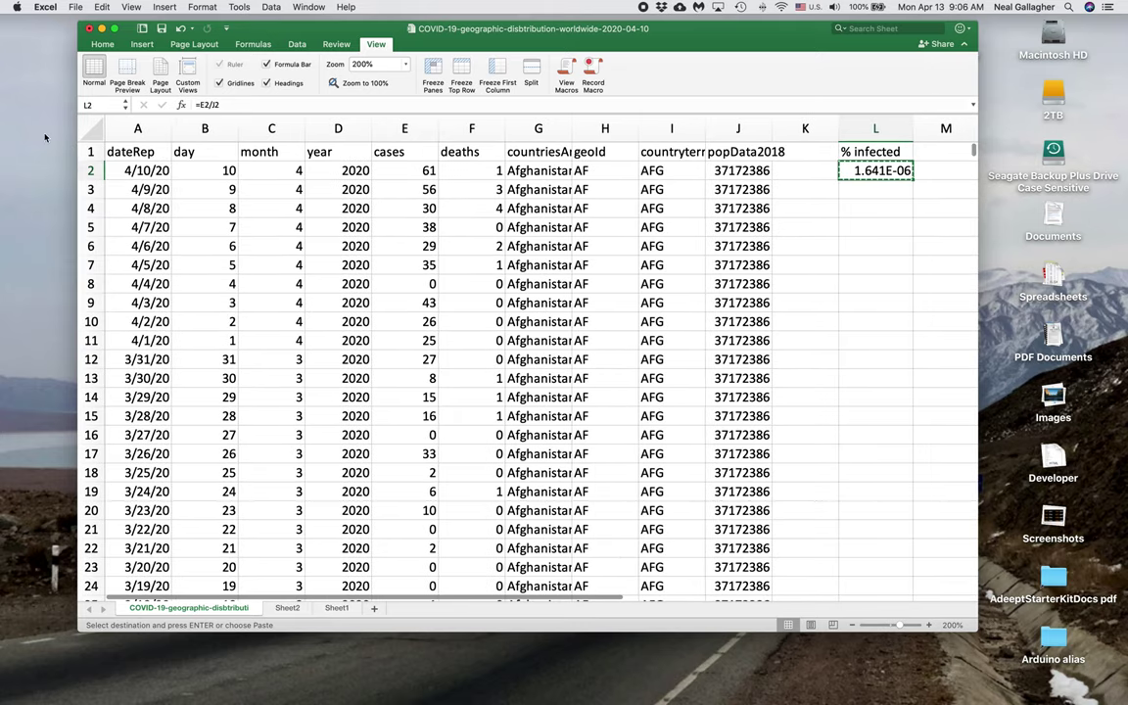
Step: Select the range L2:L9923, paste the copied % infected formula into it and check the filled column
{"action": "left_click", "coordinate": [101, 105]}
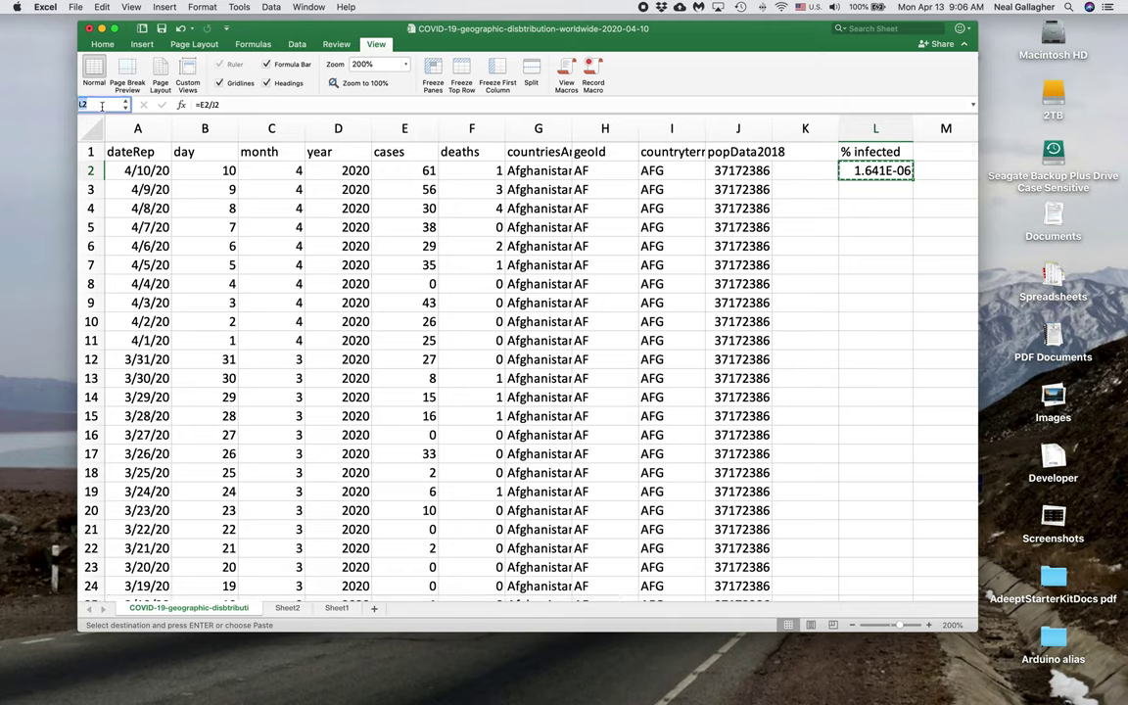
{"action": "left_click", "coordinate": [101, 105]}
{"action": "type", "text": ":L"}
{"action": "type", "text": "9923"}
{"action": "key", "text": "Return"}
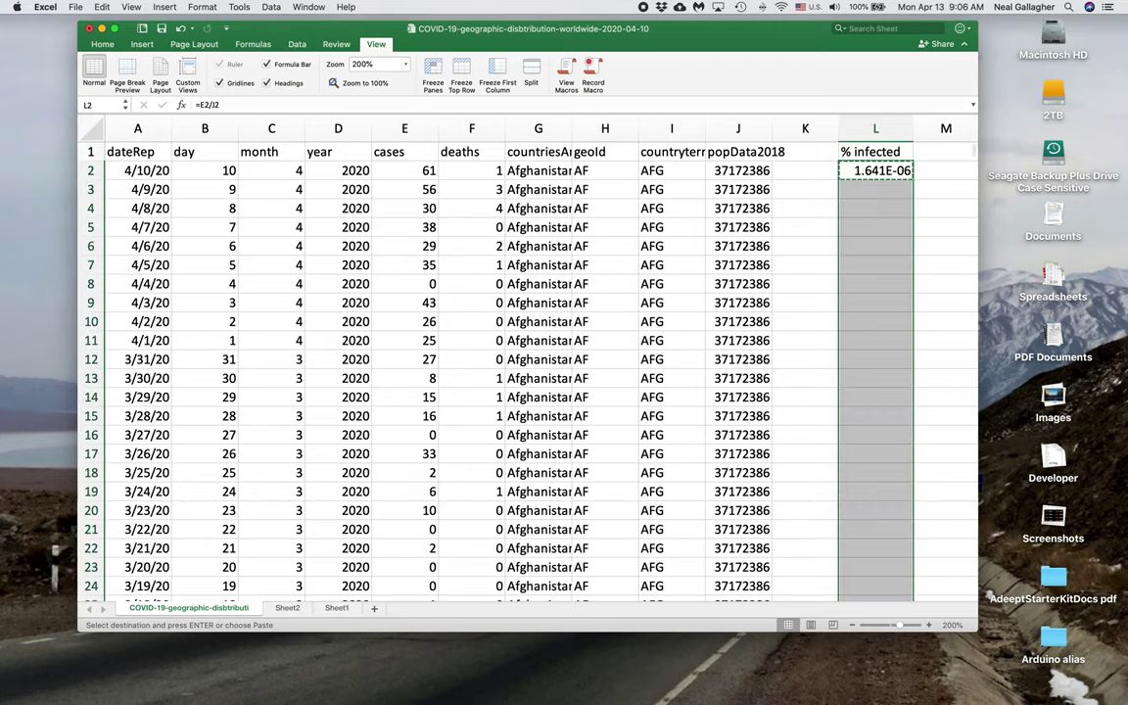
{"action": "scroll", "coordinate": [940, 172], "scroll_direction": "down", "scroll_amount": 1}
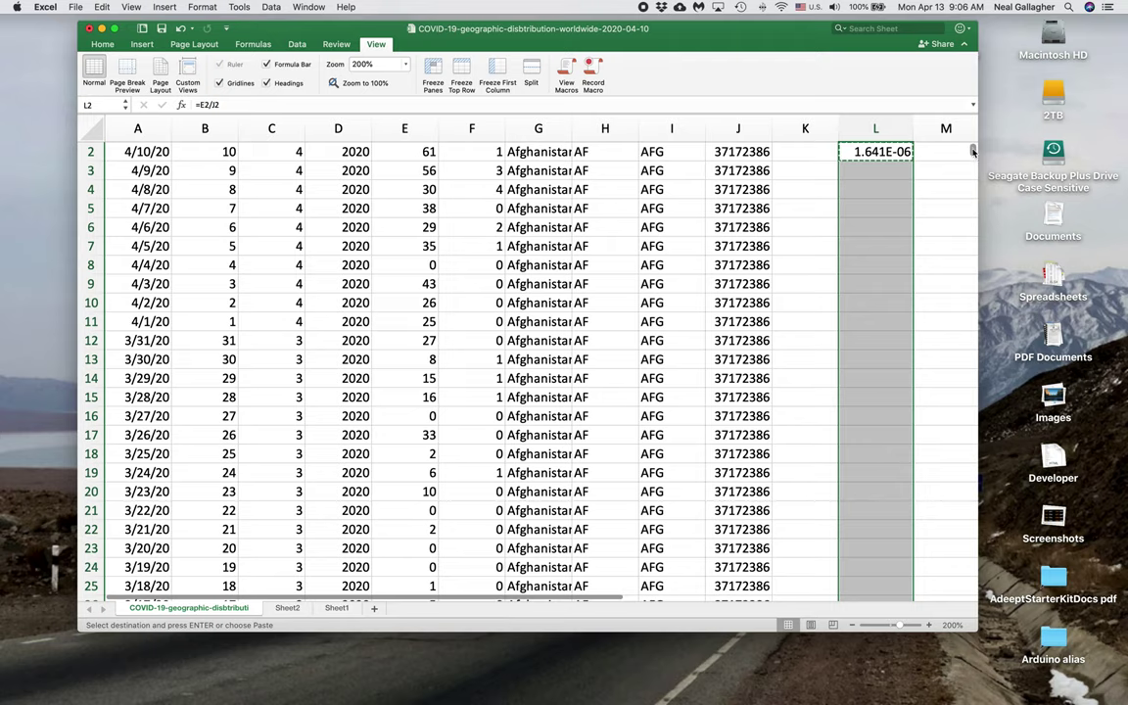
{"action": "left_click_drag", "start_coordinate": [973, 151], "coordinate": [991, 662]}
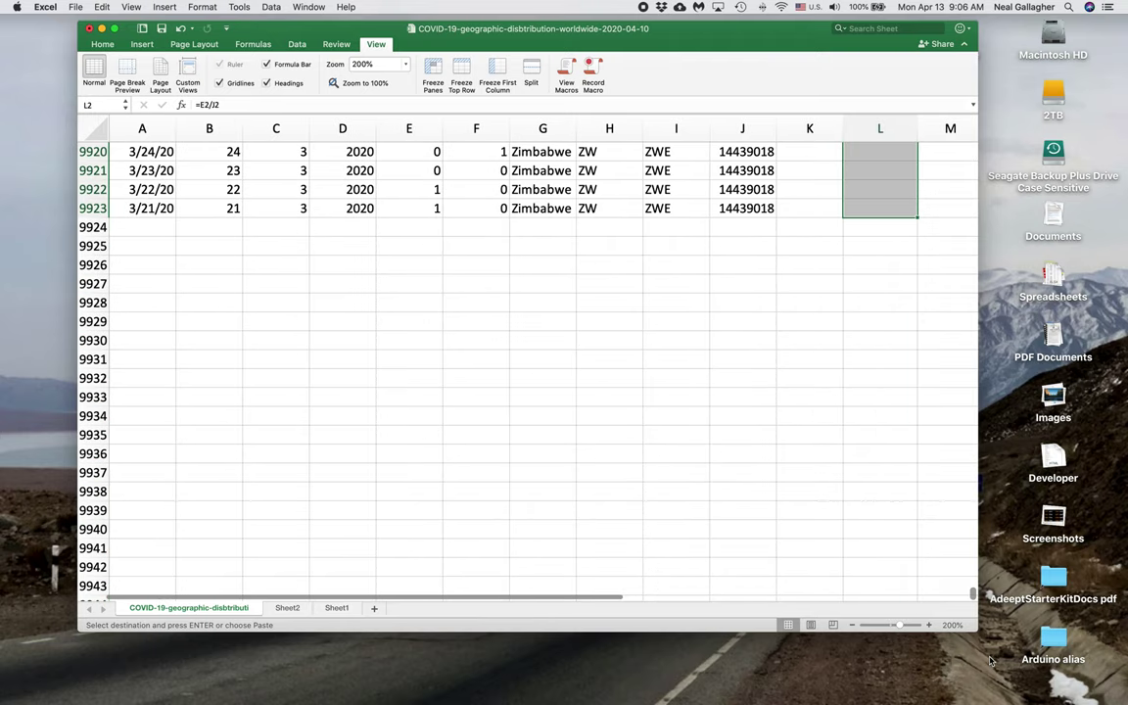
{"action": "scroll", "coordinate": [955, 308], "scroll_direction": "up", "scroll_amount": 20}
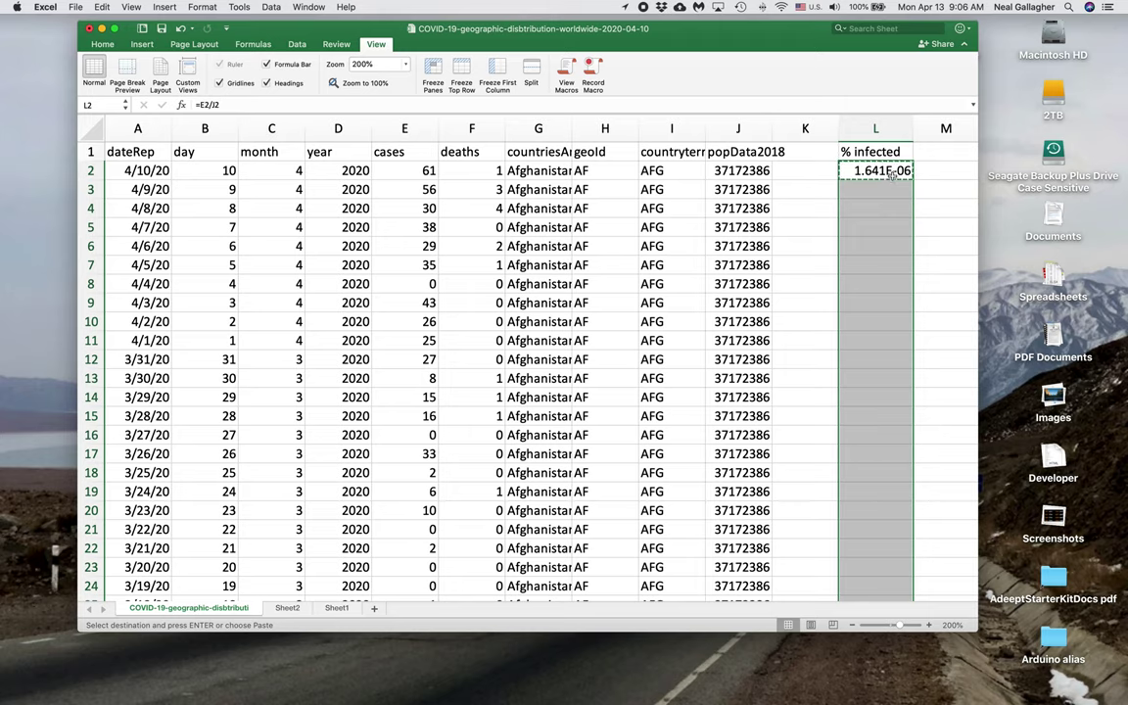
{"action": "key", "text": "super+v"}
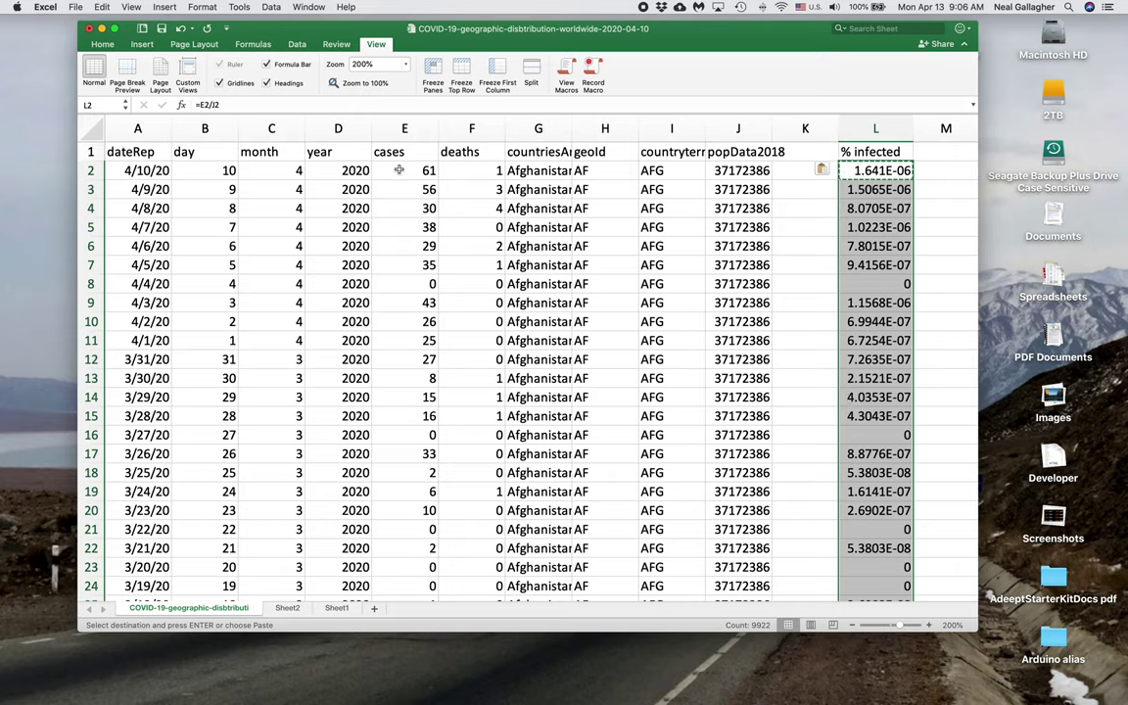
{"action": "scroll", "coordinate": [918, 315], "scroll_direction": "down", "scroll_amount": 3}
{"action": "scroll", "coordinate": [919, 320], "scroll_direction": "up", "scroll_amount": 3}
Step: Add the column header "% deaths" in cell M1, beside the % infected column
{"action": "left_click_drag", "start_coordinate": [690, 35], "coordinate": [683, 32]}
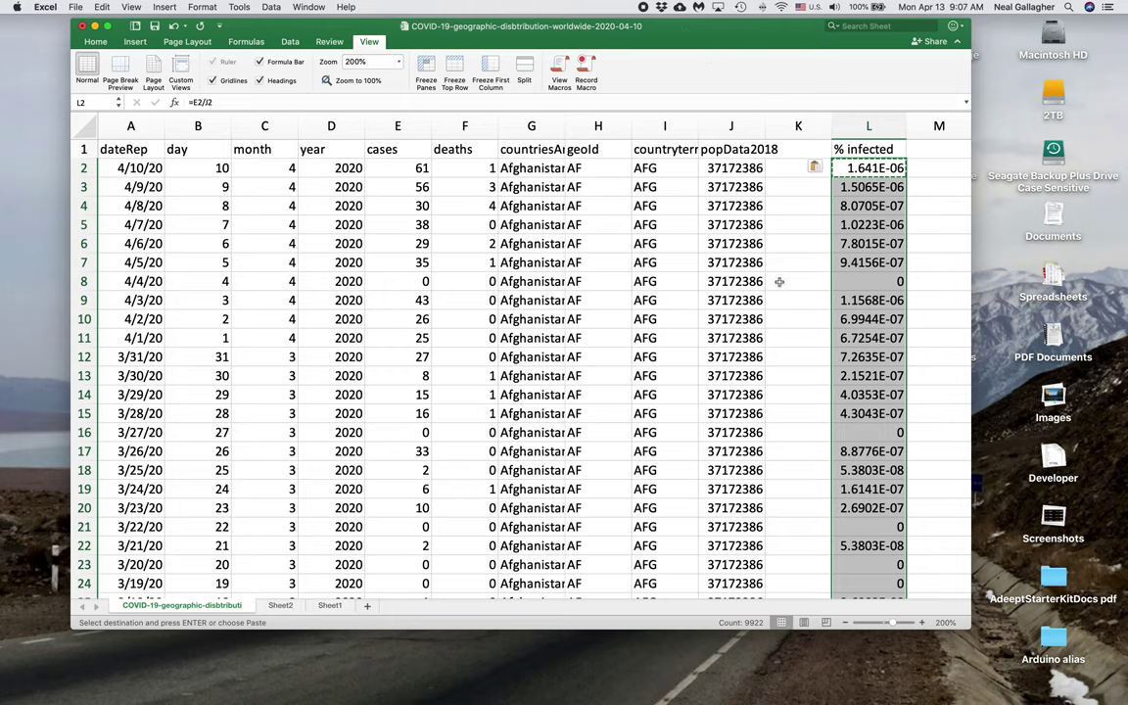
{"action": "scroll", "coordinate": [779, 282], "scroll_direction": "right", "scroll_amount": 3}
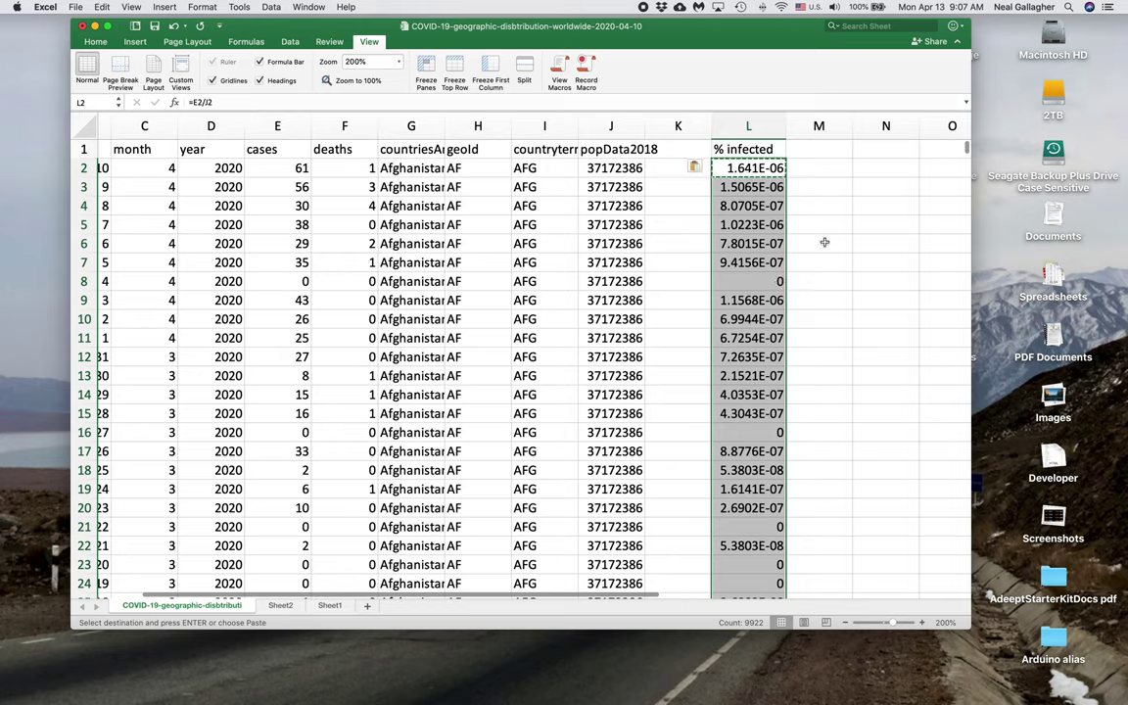
{"action": "left_click", "coordinate": [823, 151]}
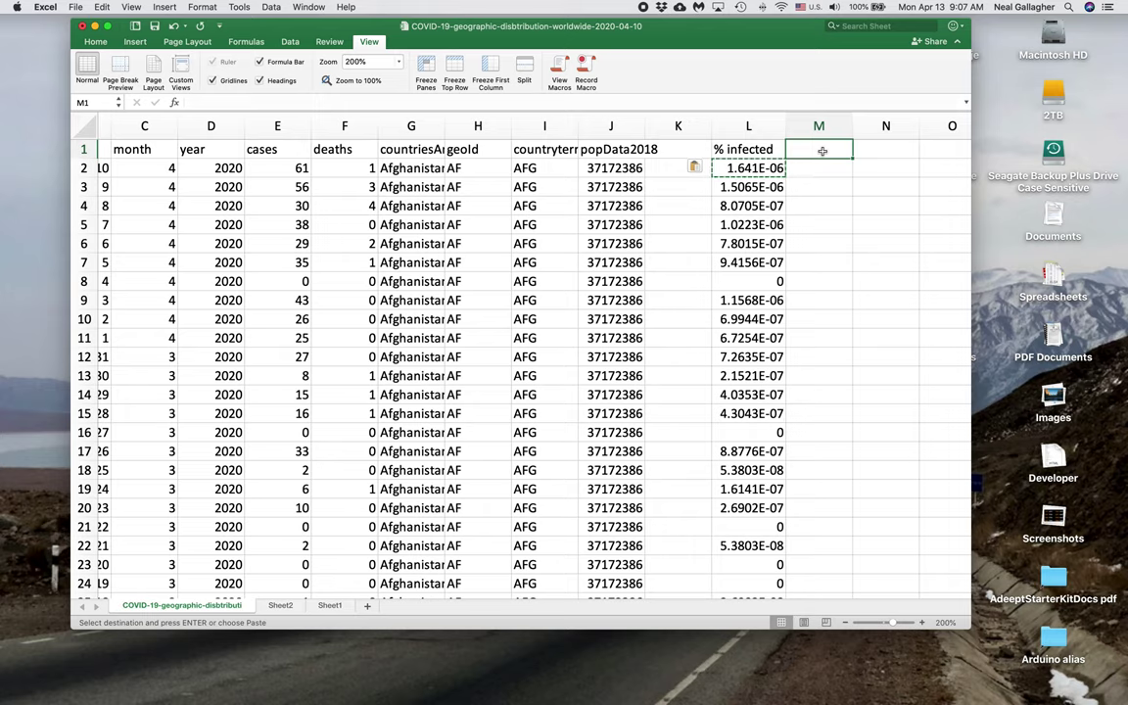
{"action": "type", "text": "%"}
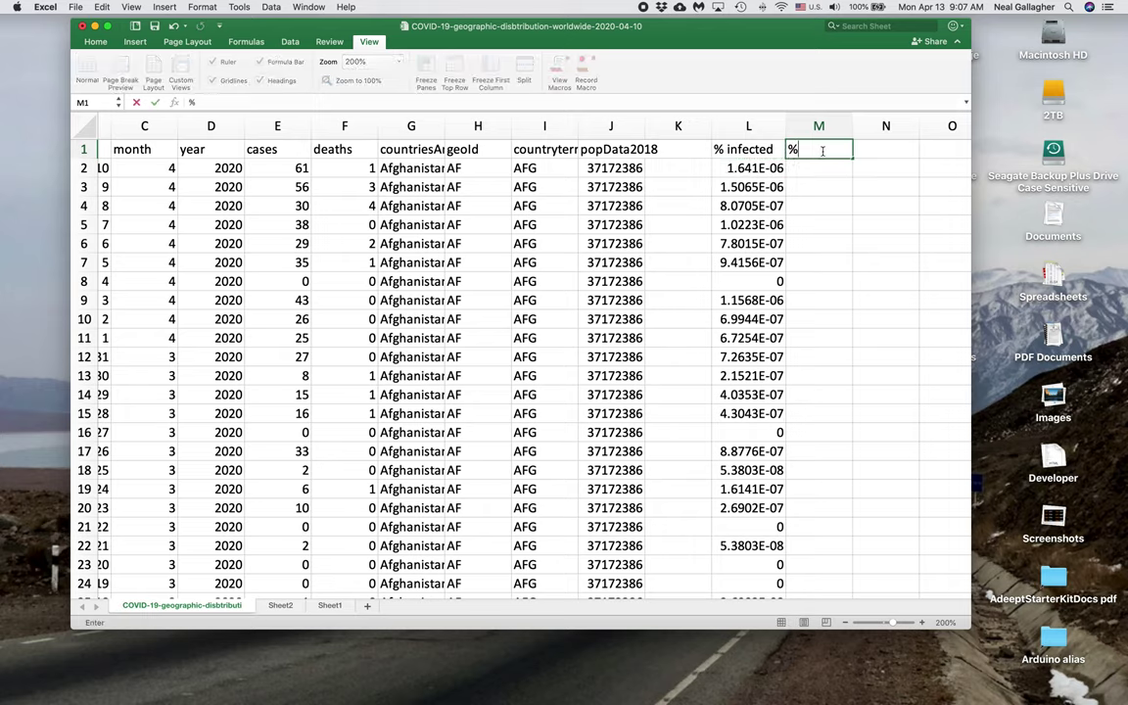
{"action": "type", "text": " deaths"}
Step: Enter a formula in M2 that divides the deaths by the cases, =F2/E2
{"action": "left_click", "coordinate": [821, 168]}
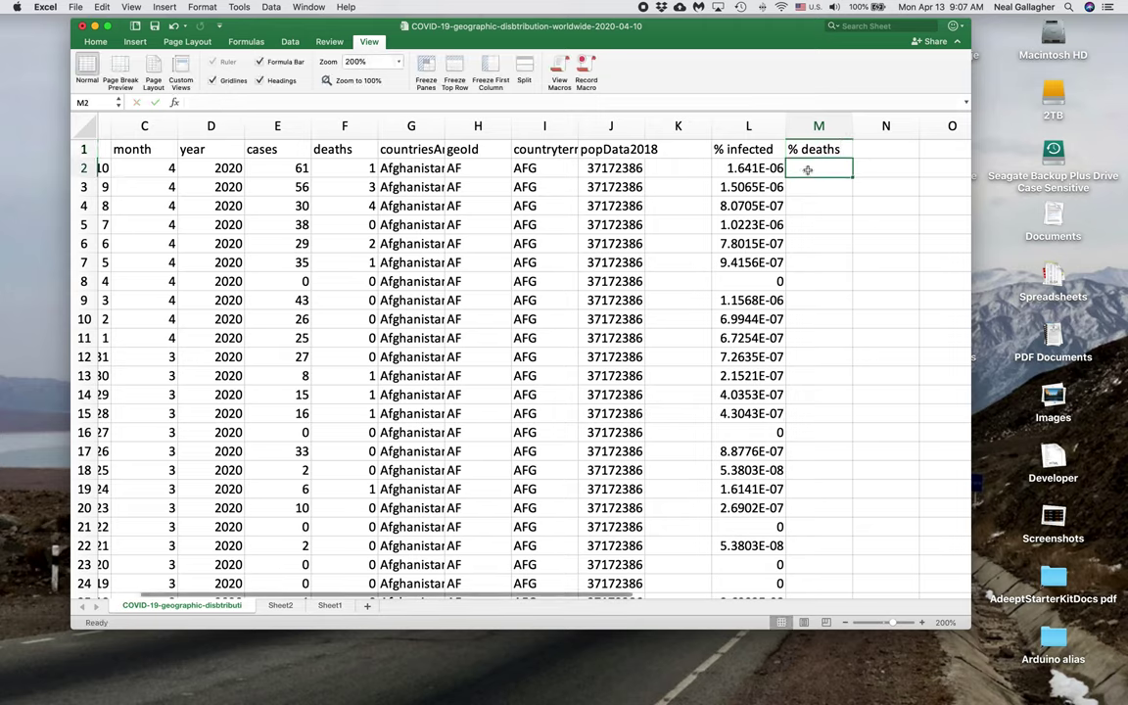
{"action": "type", "text": "="}
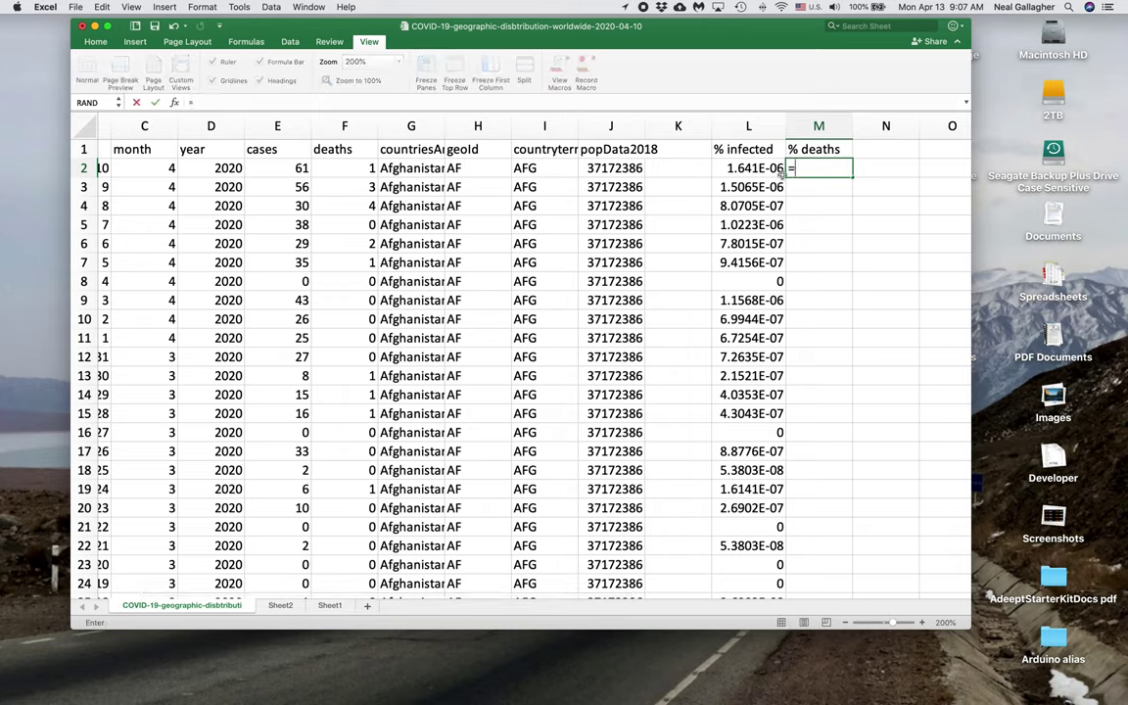
{"action": "left_click", "coordinate": [360, 172]}
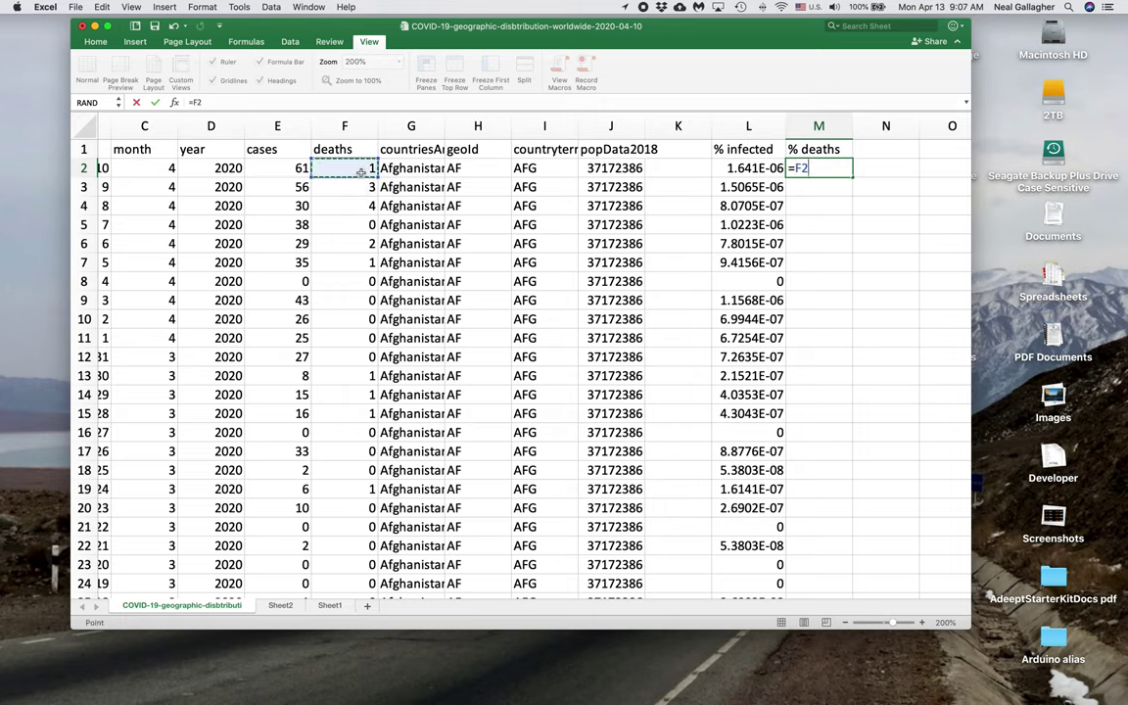
{"action": "type", "text": "/"}
{"action": "left_click", "coordinate": [278, 169]}
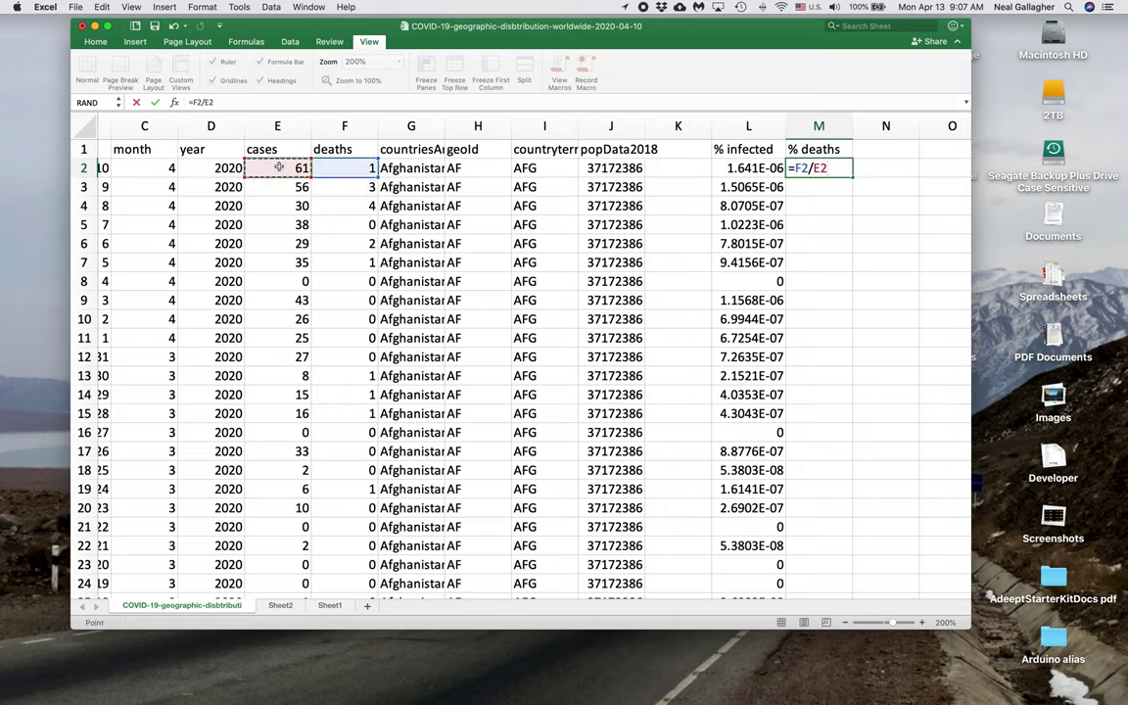
{"action": "key", "text": "Return"}
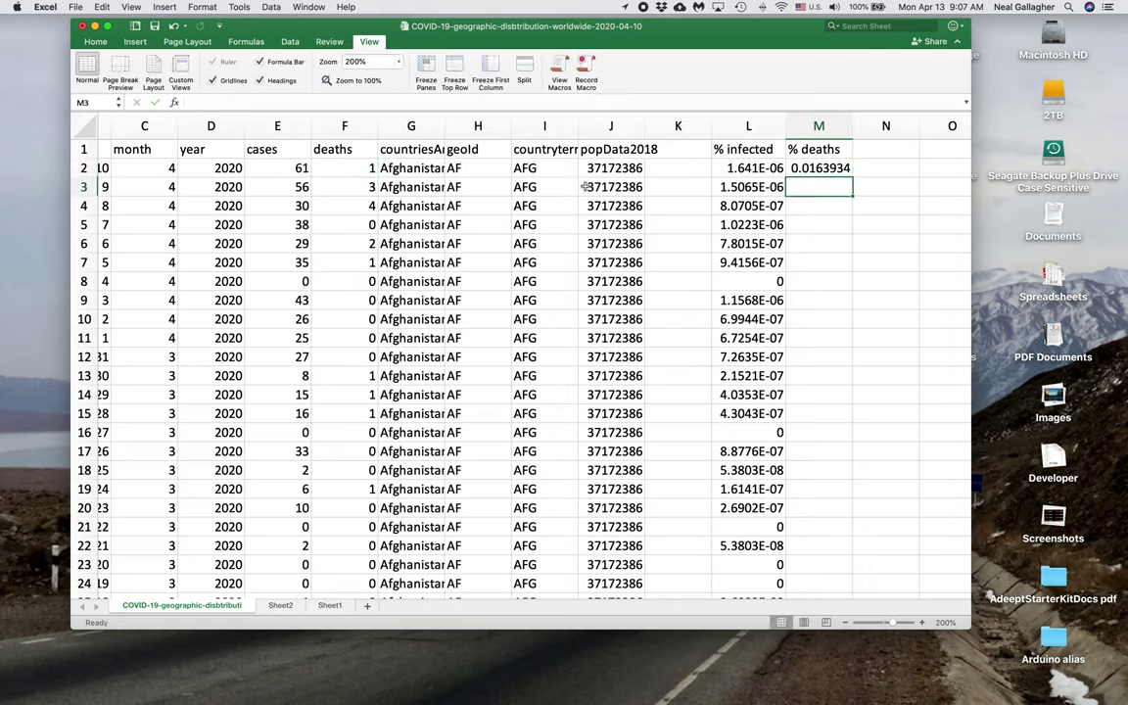
Step: Copy the % deaths formula in M2 and paste it into the range M2:M9923
{"action": "left_click", "coordinate": [806, 169]}
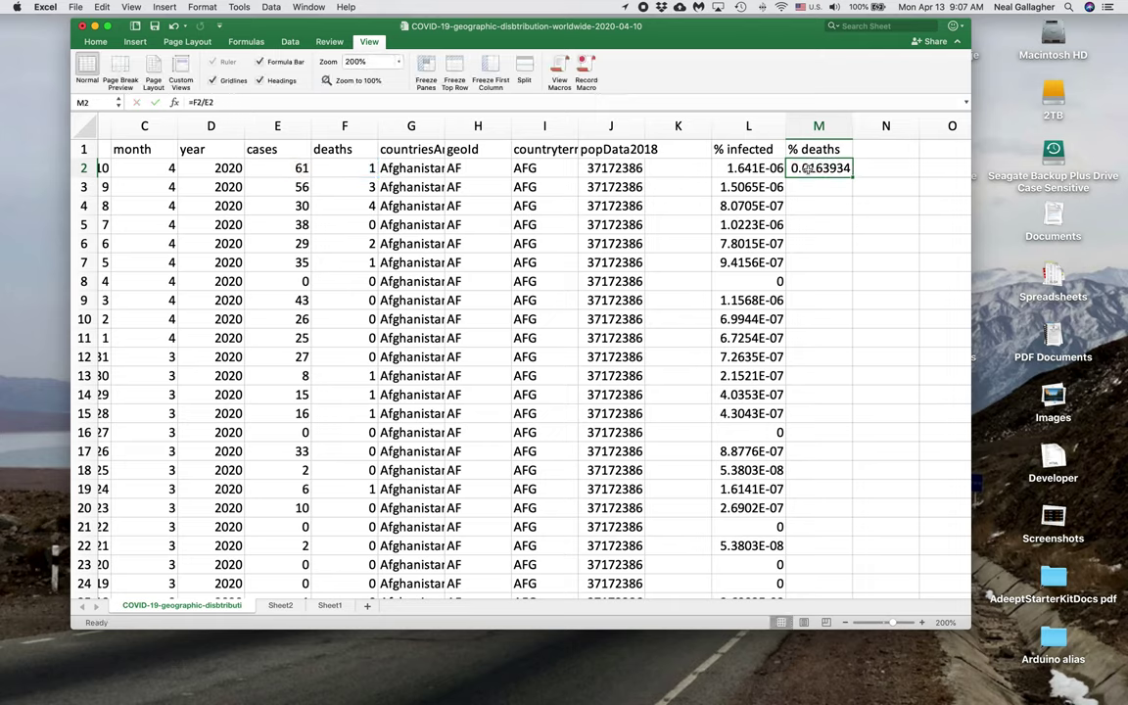
{"action": "key", "text": "super+c"}
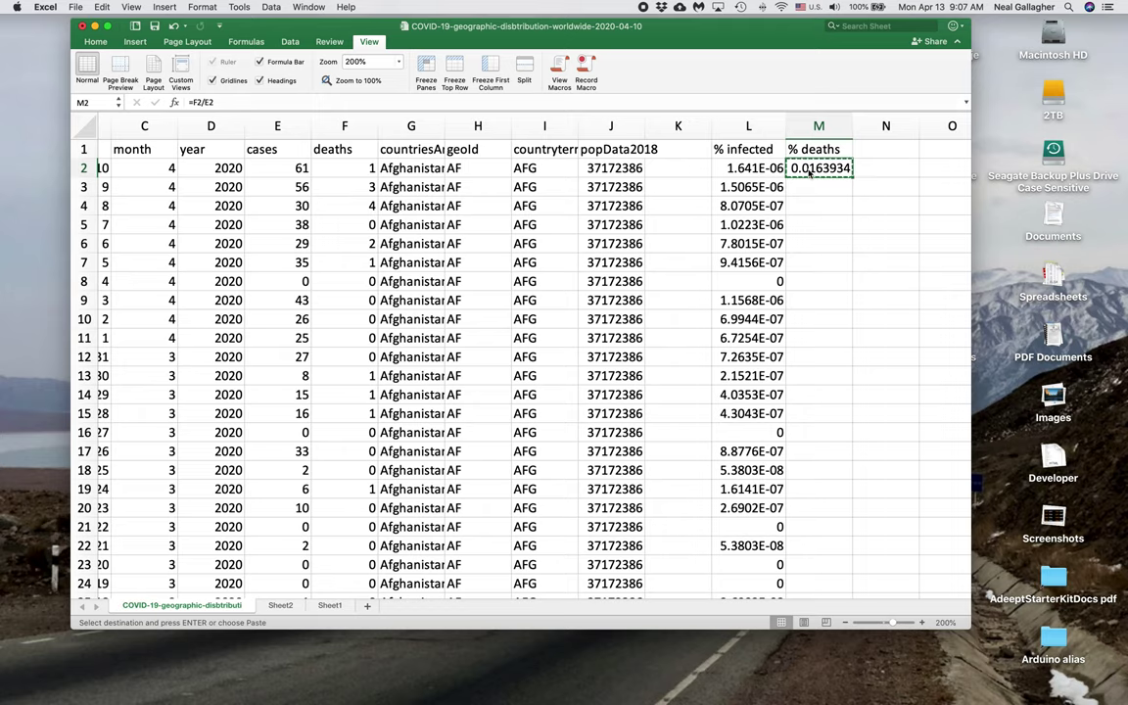
{"action": "left_click", "coordinate": [101, 102]}
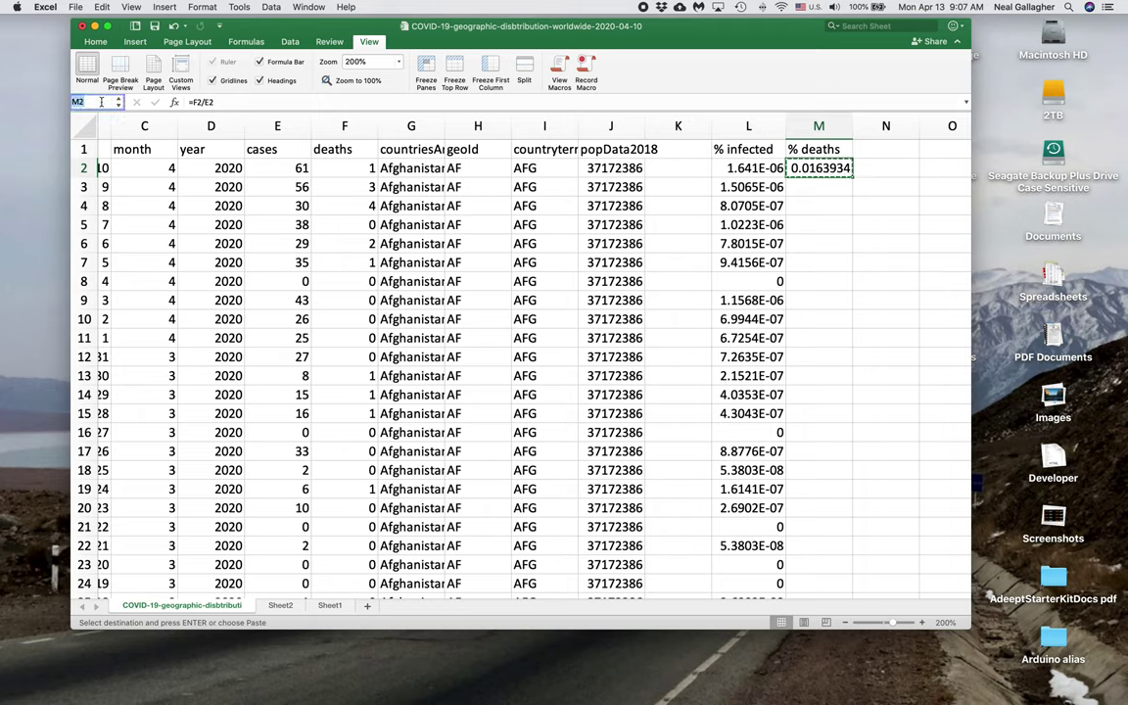
{"action": "type", "text": ":M9923"}
{"action": "key", "text": "Return"}
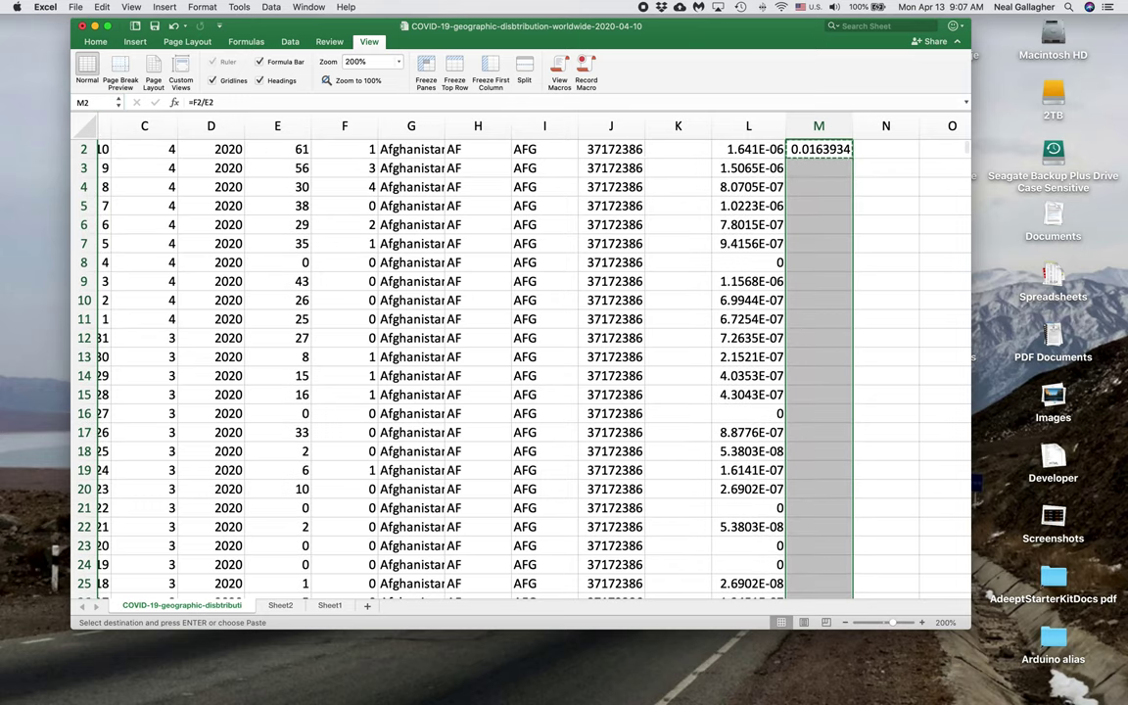
{"action": "key", "text": "super+v"}
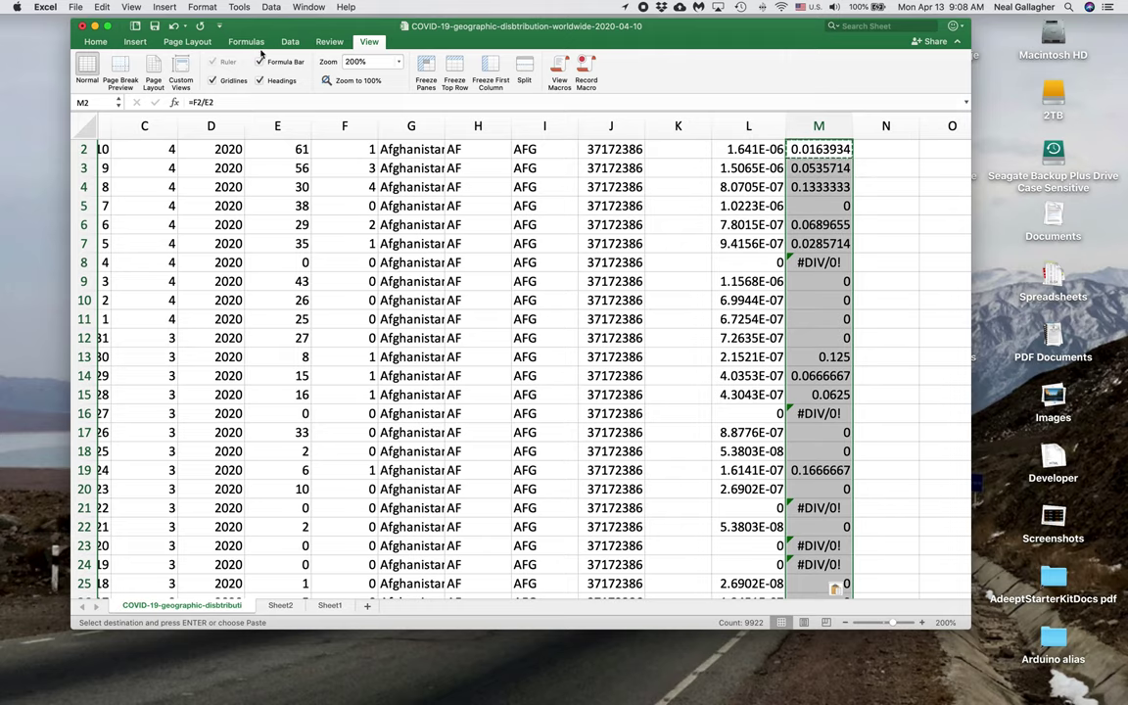
Step: Set the worksheet zoom to 100% and examine the % infected and % deaths columns down to the United States rows
{"action": "left_click", "coordinate": [400, 65]}
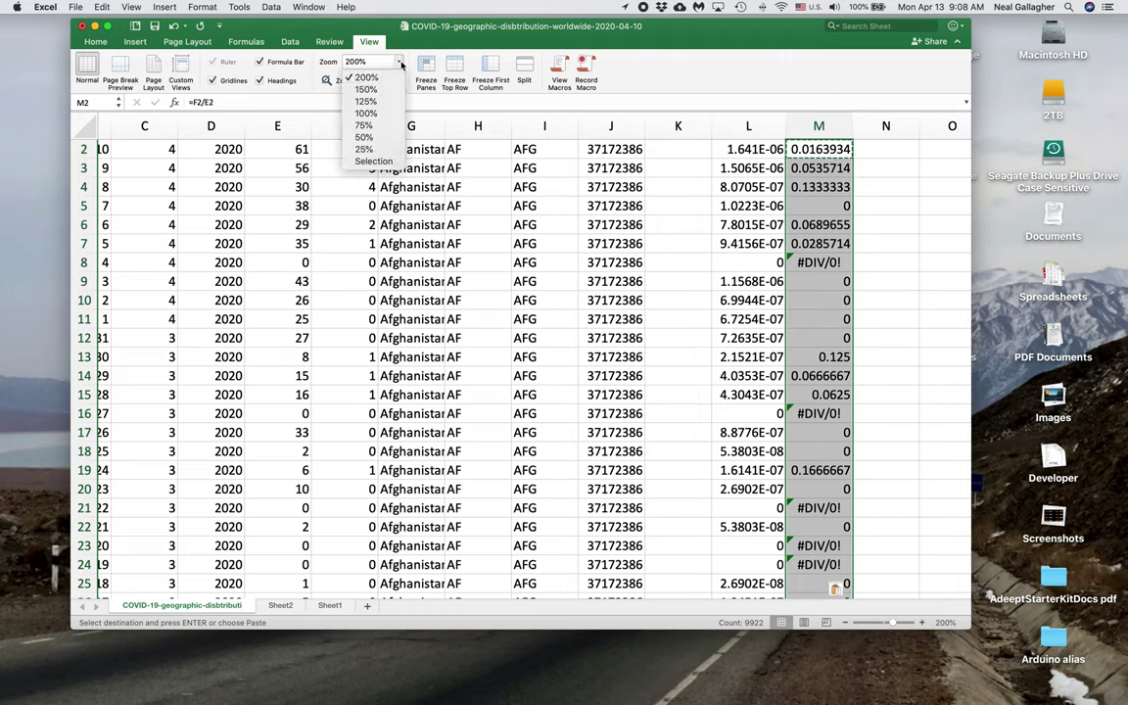
{"action": "left_click", "coordinate": [381, 115]}
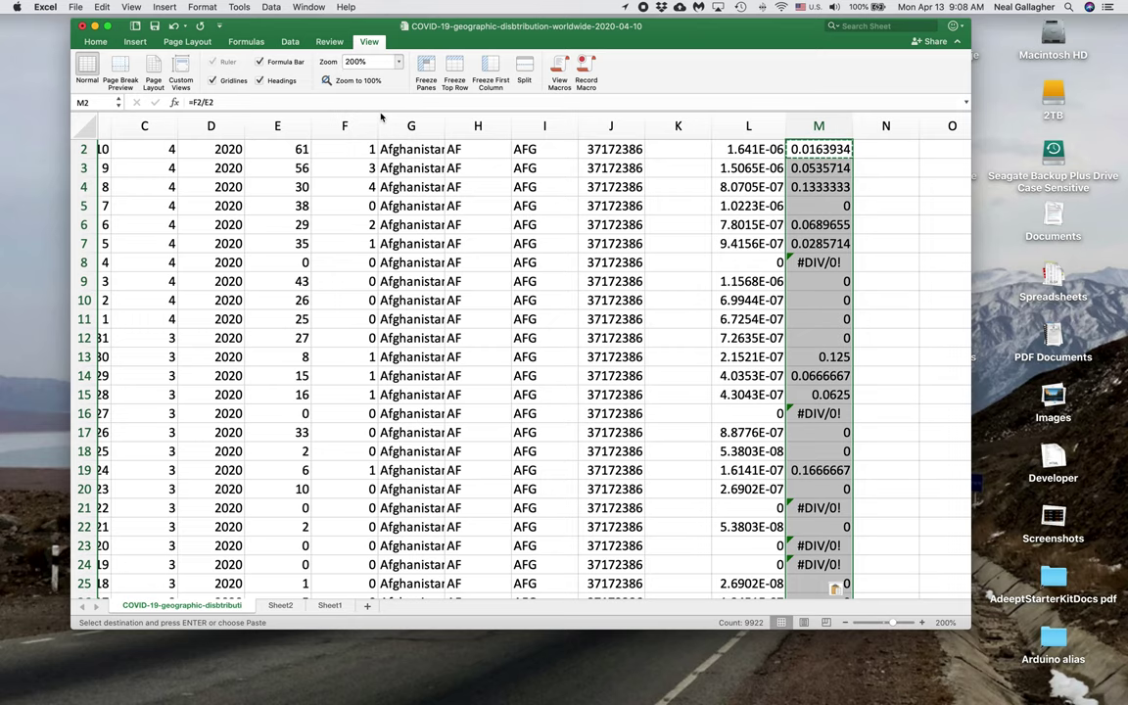
{"action": "left_click", "coordinate": [418, 205]}
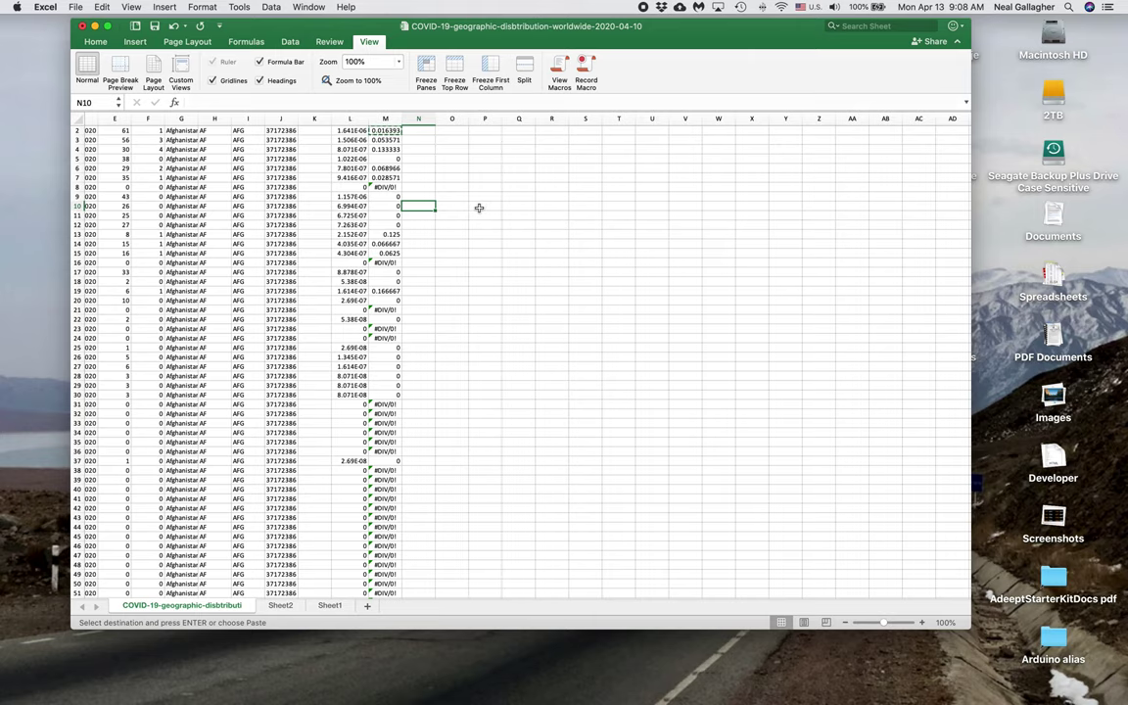
{"action": "scroll", "coordinate": [756, 252], "scroll_direction": "down", "scroll_amount": 1}
{"action": "left_click_drag", "start_coordinate": [965, 135], "coordinate": [964, 346]}
{"action": "left_click_drag", "start_coordinate": [949, 474], "coordinate": [949, 572]}
{"action": "scroll", "coordinate": [949, 572], "scroll_direction": "down", "scroll_amount": 7}
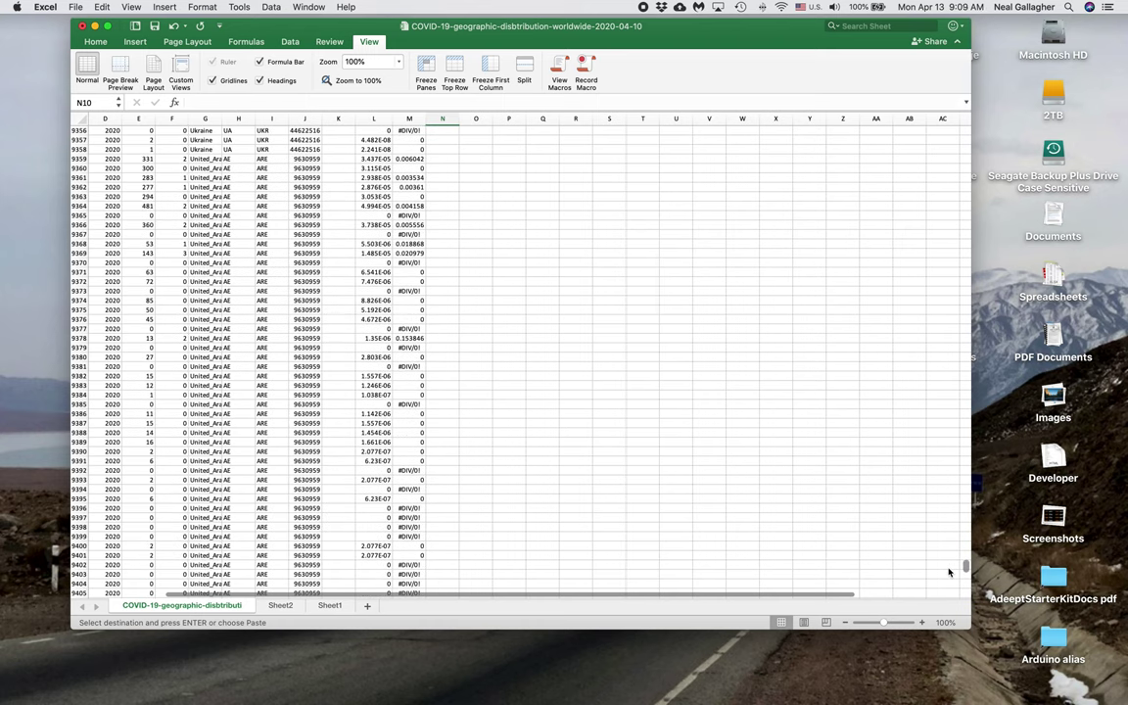
{"action": "left_click_drag", "start_coordinate": [949, 572], "coordinate": [948, 584]}
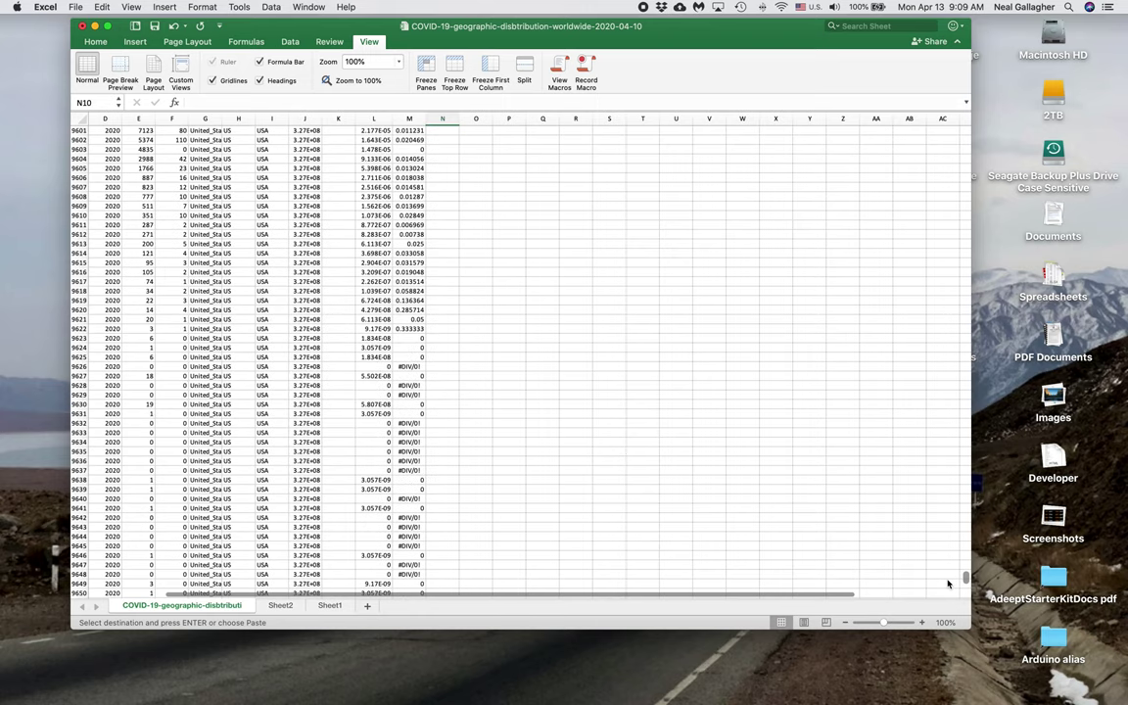
{"action": "scroll", "coordinate": [948, 583], "scroll_direction": "up", "scroll_amount": 7}
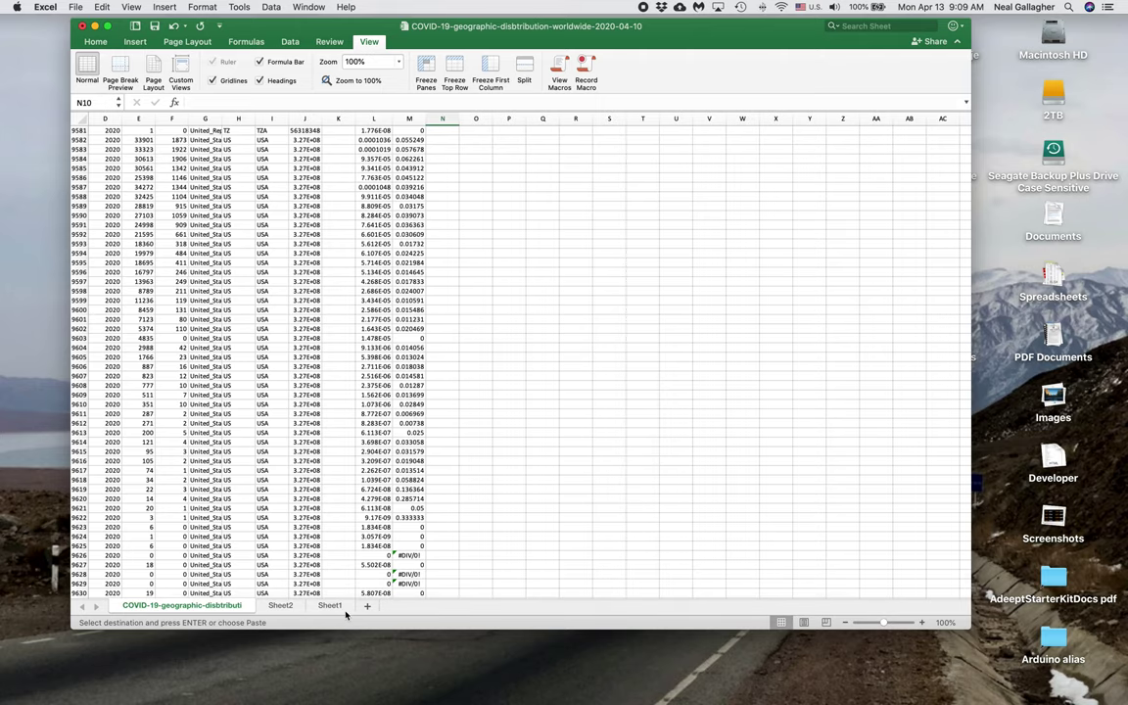
Step: On Sheet1, plot the US cases in E2:E46 as a scatter chart with smooth lines and markers, and enlarge it beside the data
{"action": "left_click", "coordinate": [331, 607]}
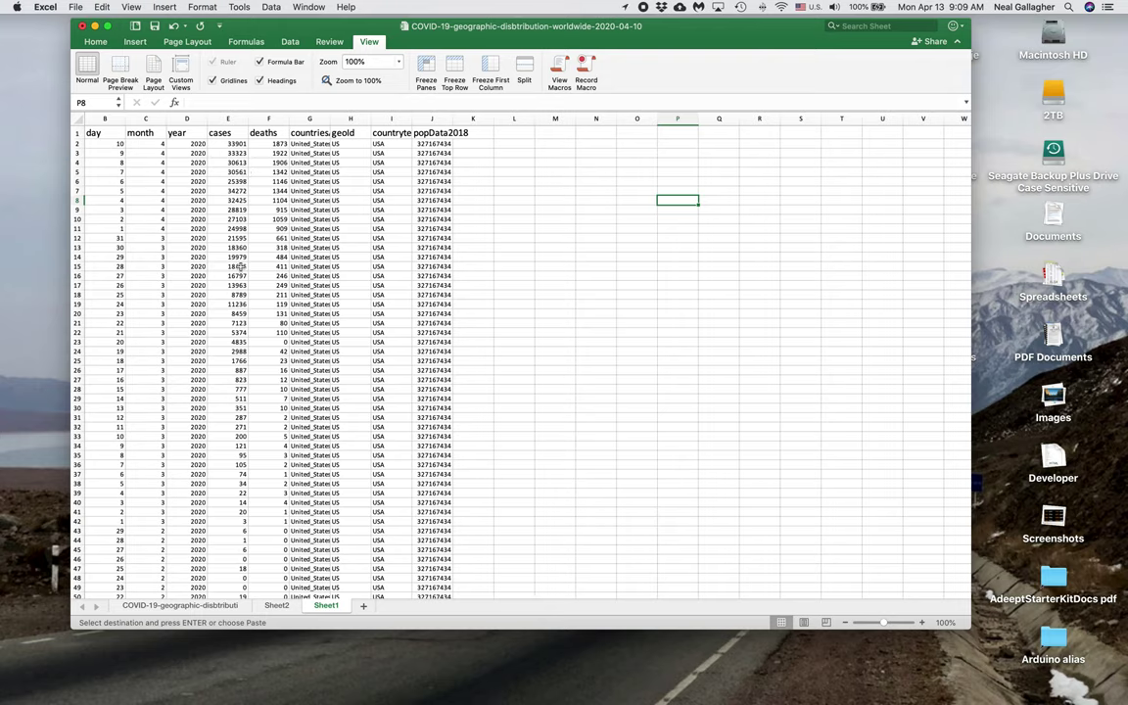
{"action": "left_click", "coordinate": [227, 144]}
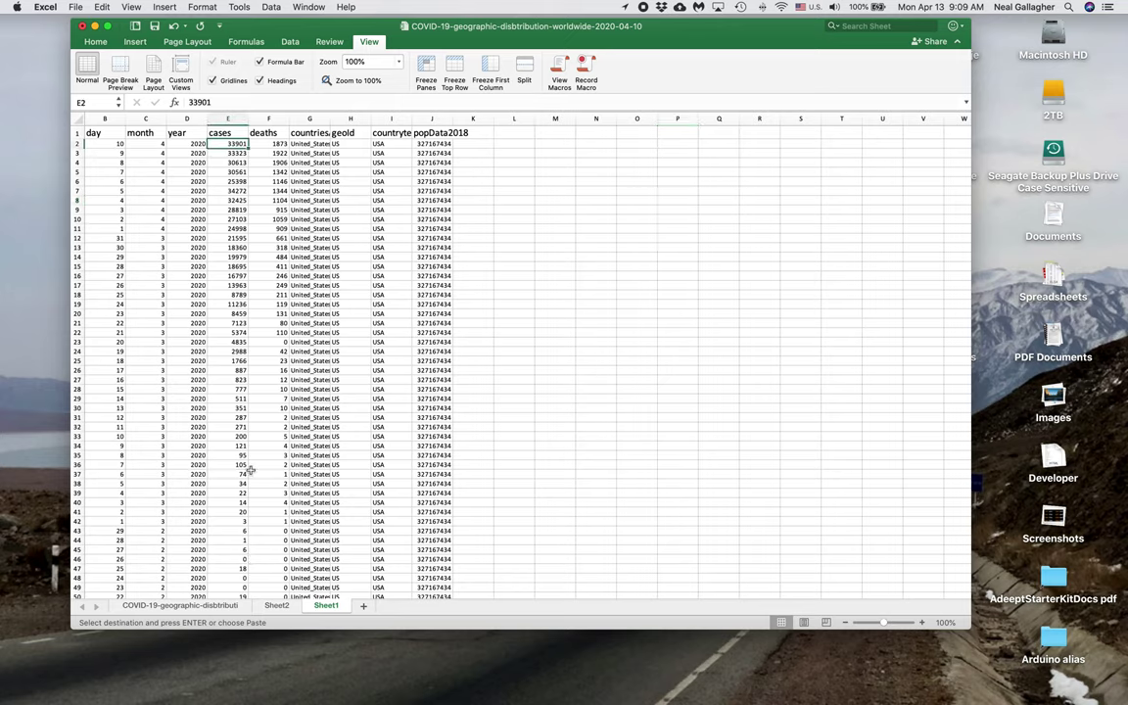
{"action": "left_click", "coordinate": [241, 561], "text": "shift"}
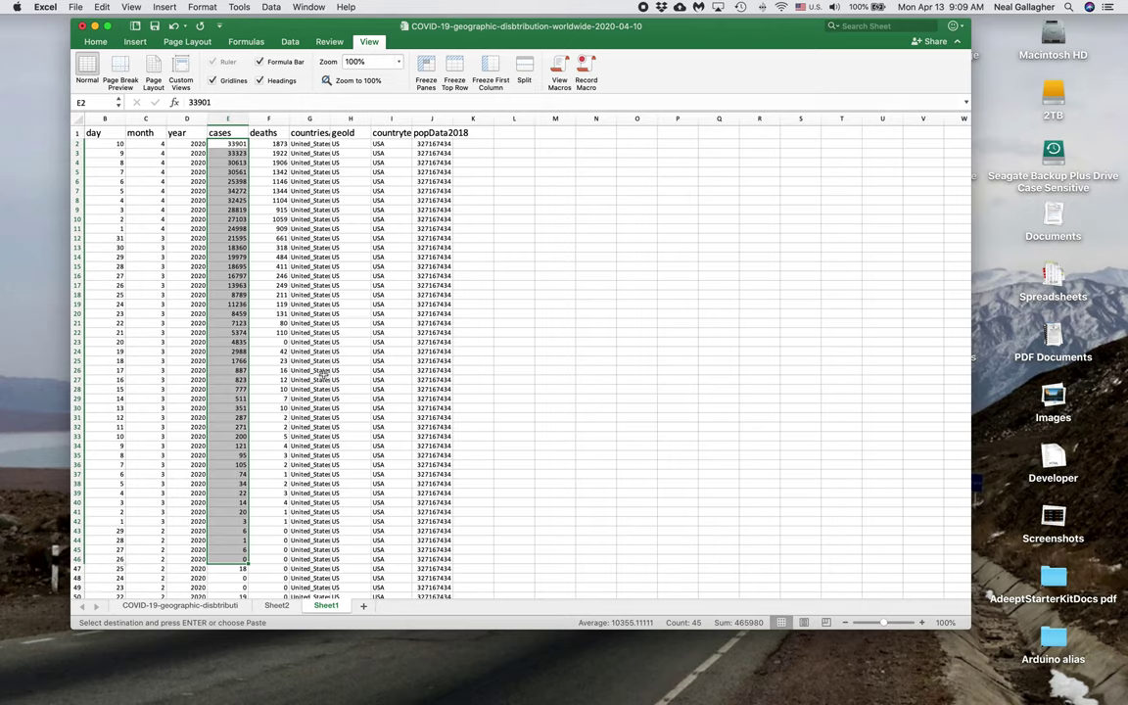
{"action": "left_click", "coordinate": [136, 41]}
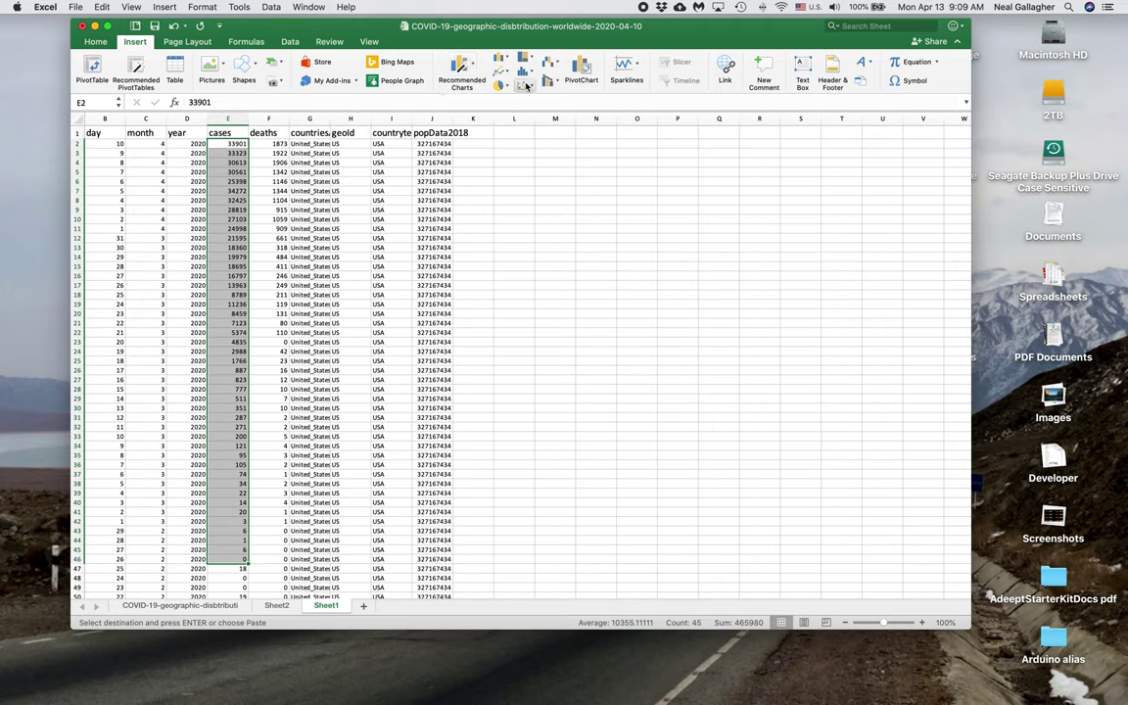
{"action": "left_click", "coordinate": [530, 87]}
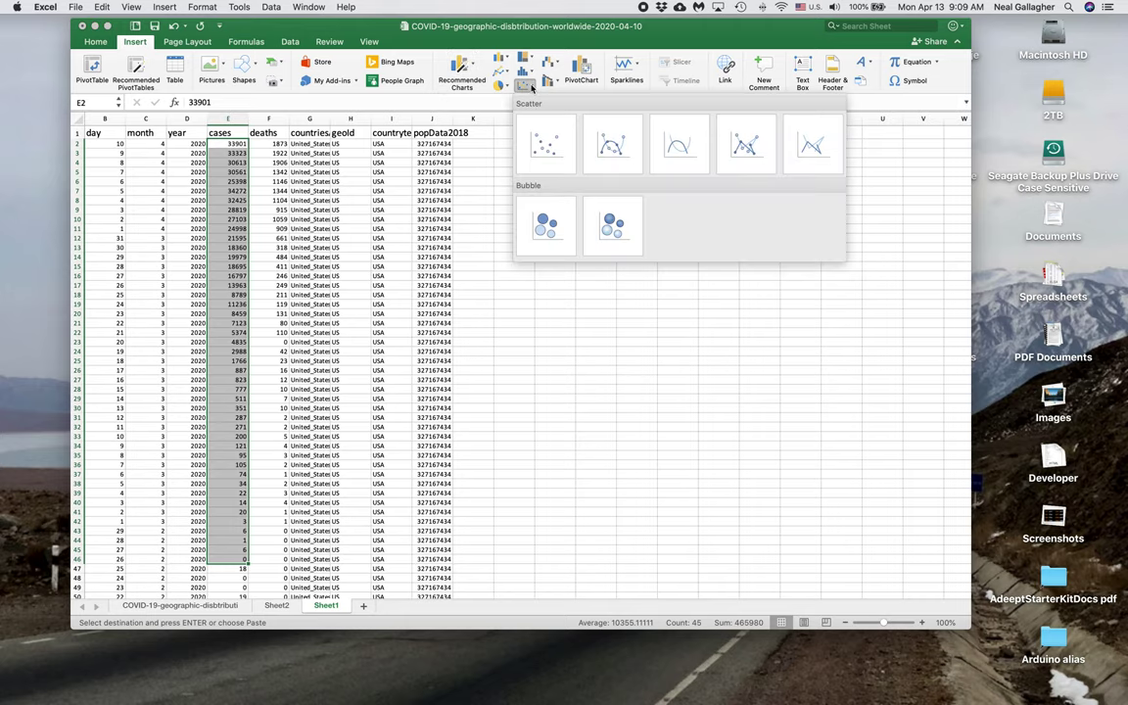
{"action": "left_click", "coordinate": [624, 149]}
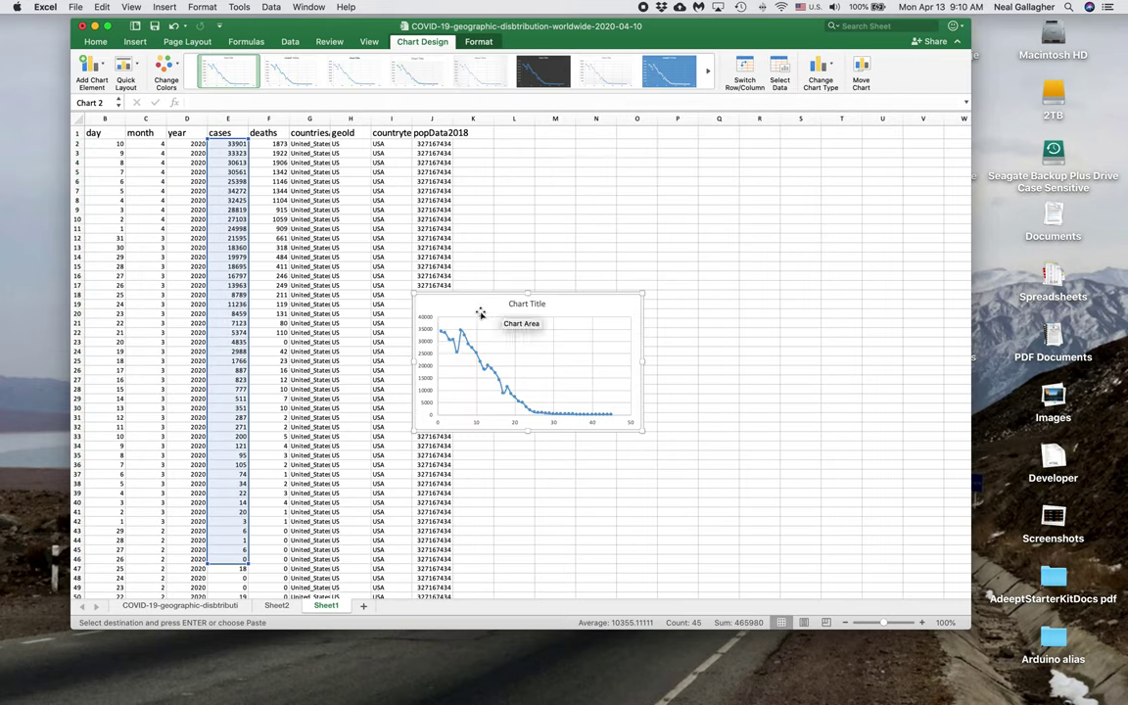
{"action": "left_click_drag", "start_coordinate": [473, 308], "coordinate": [580, 205]}
{"action": "left_click_drag", "start_coordinate": [746, 331], "coordinate": [854, 423]}
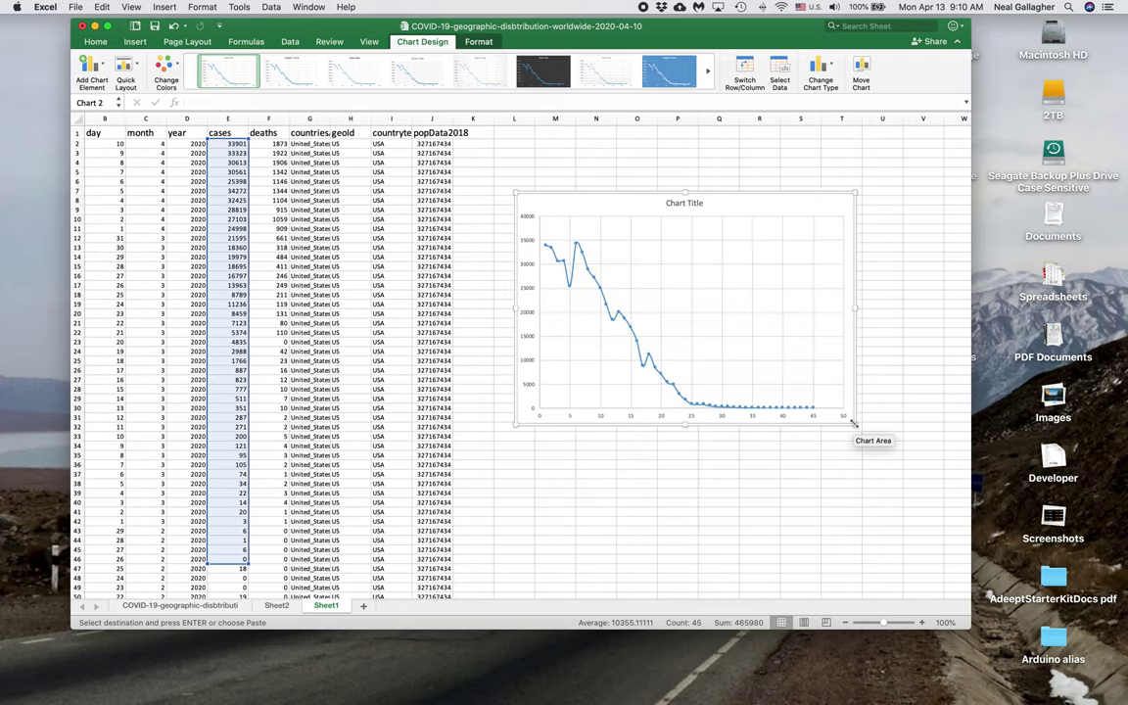
Step: Format the chart's horizontal axis to show its values in reverse order and close the axis settings
{"action": "right_click", "coordinate": [583, 413]}
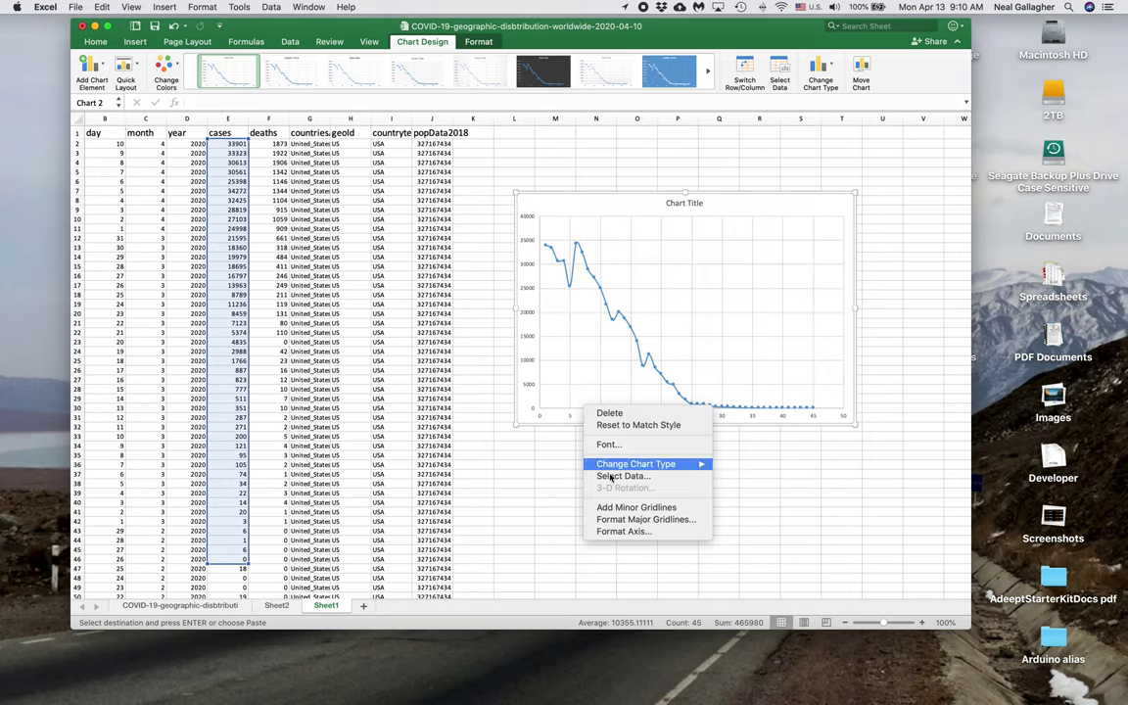
{"action": "left_click", "coordinate": [634, 532]}
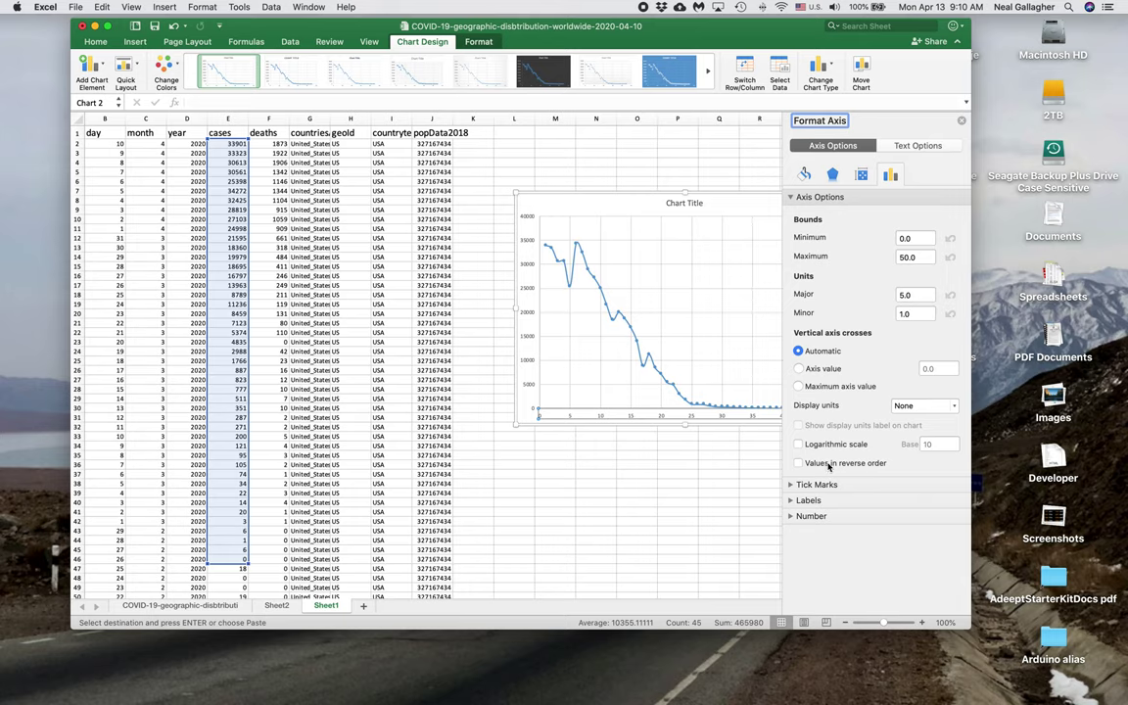
{"action": "left_click", "coordinate": [798, 464]}
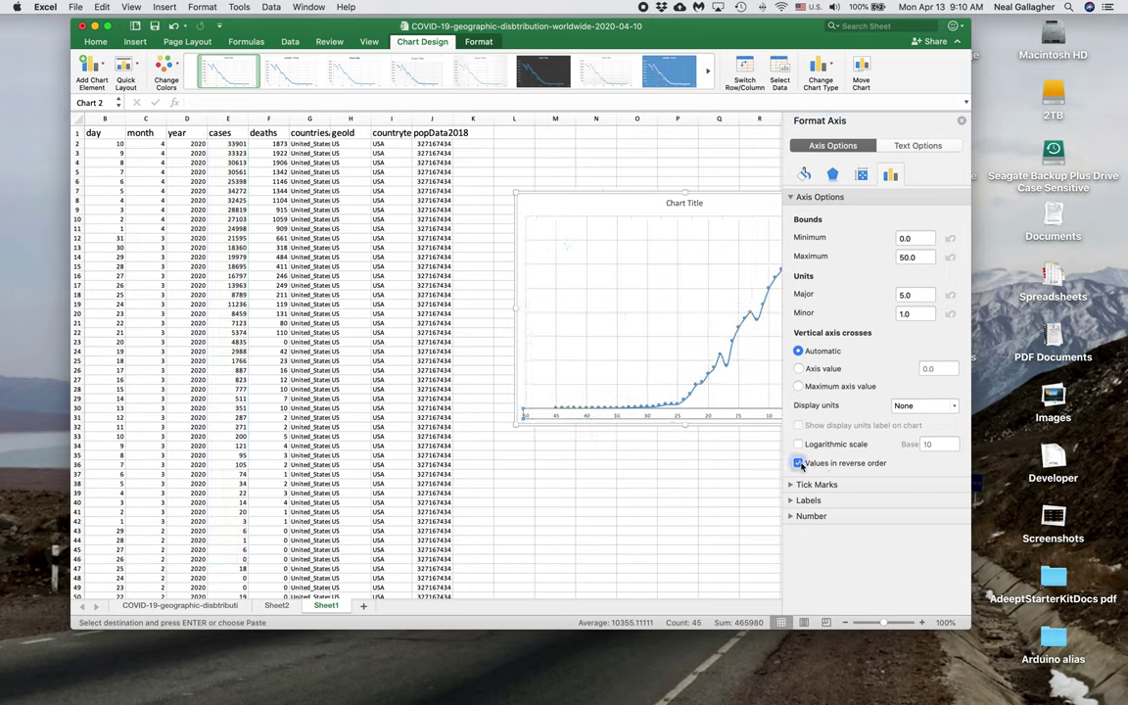
{"action": "left_click", "coordinate": [703, 494]}
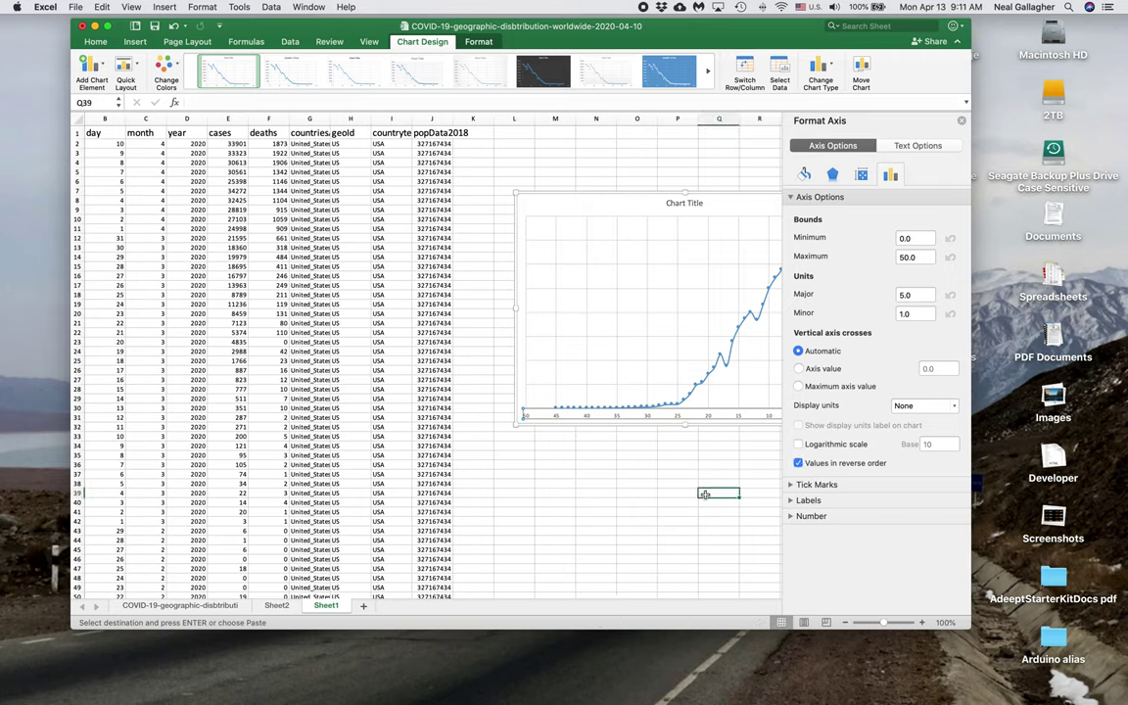
{"action": "left_click", "coordinate": [962, 121]}
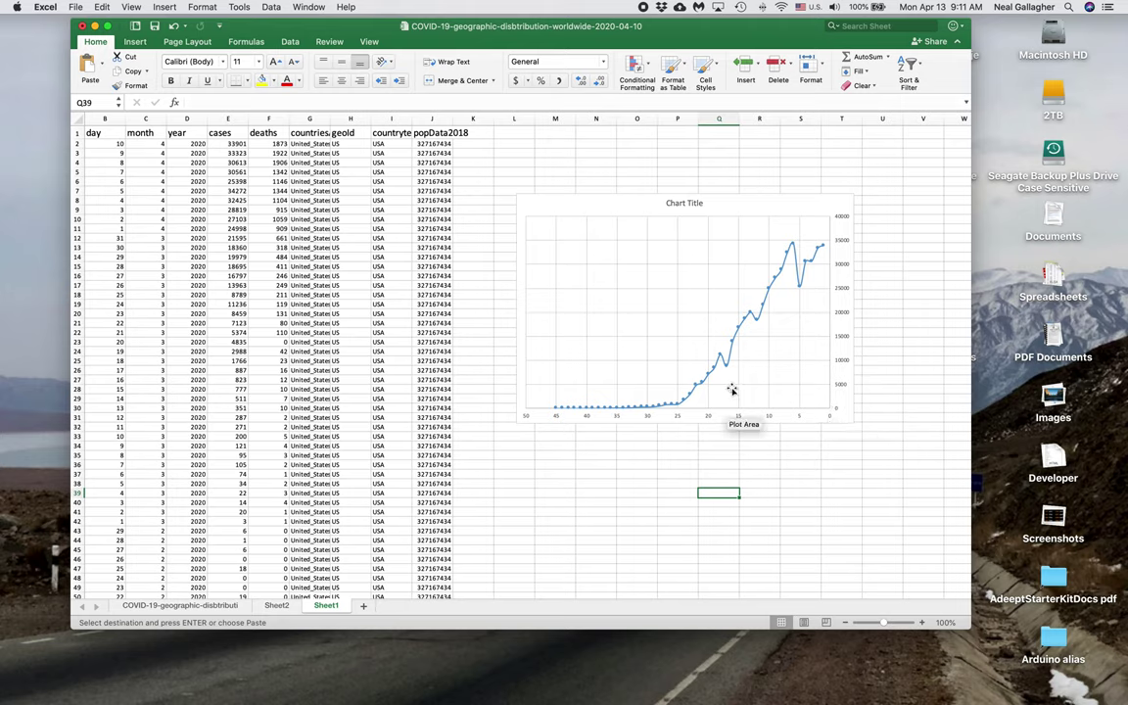
Step: Add a trendline to the cases series, try the linear and logarithmic types, and set it to a polynomial of order 2
{"action": "mouse_move", "coordinate": [731, 362]}
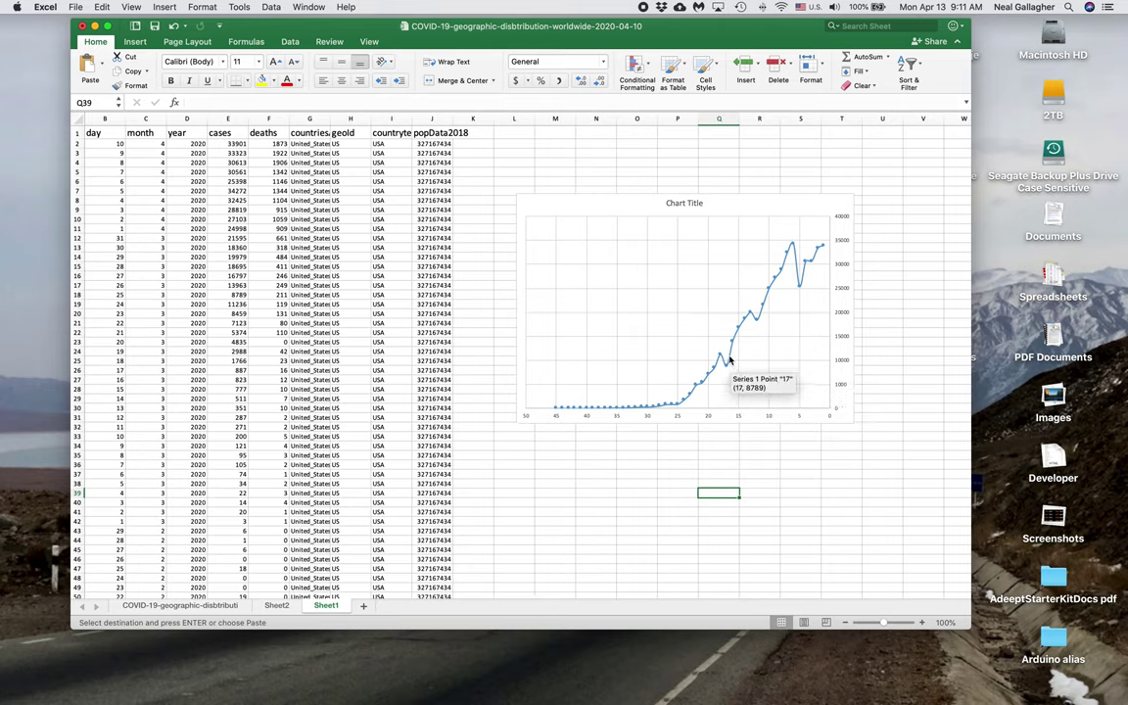
{"action": "right_click", "coordinate": [730, 361]}
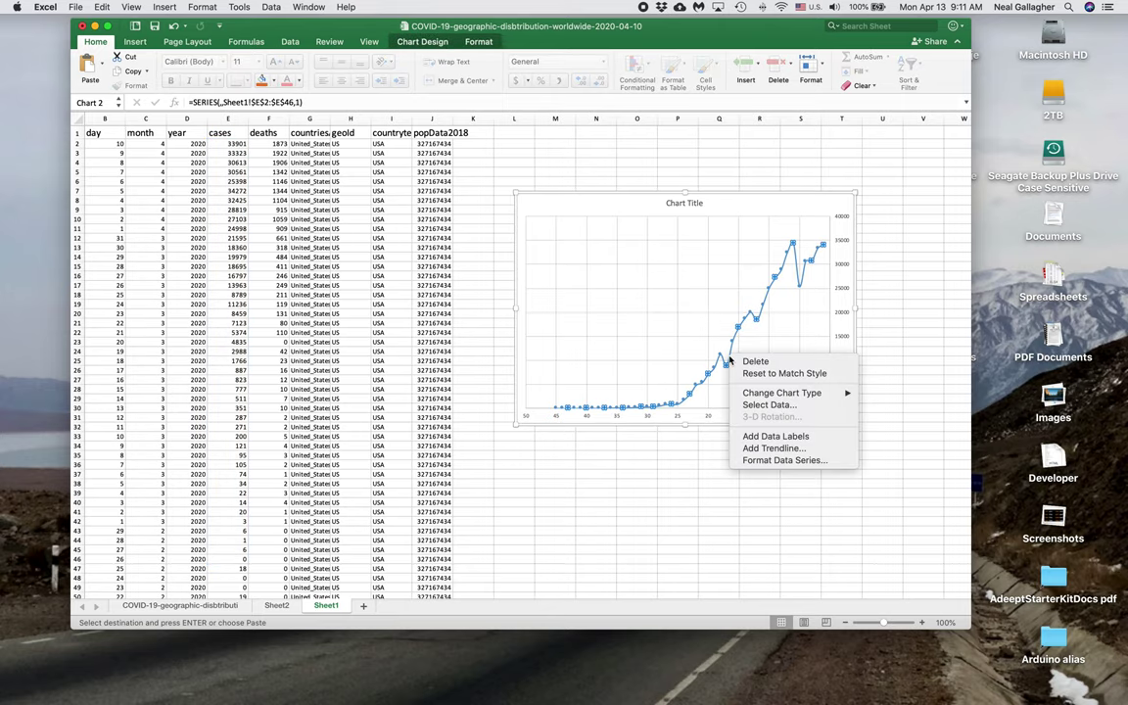
{"action": "left_click", "coordinate": [769, 449]}
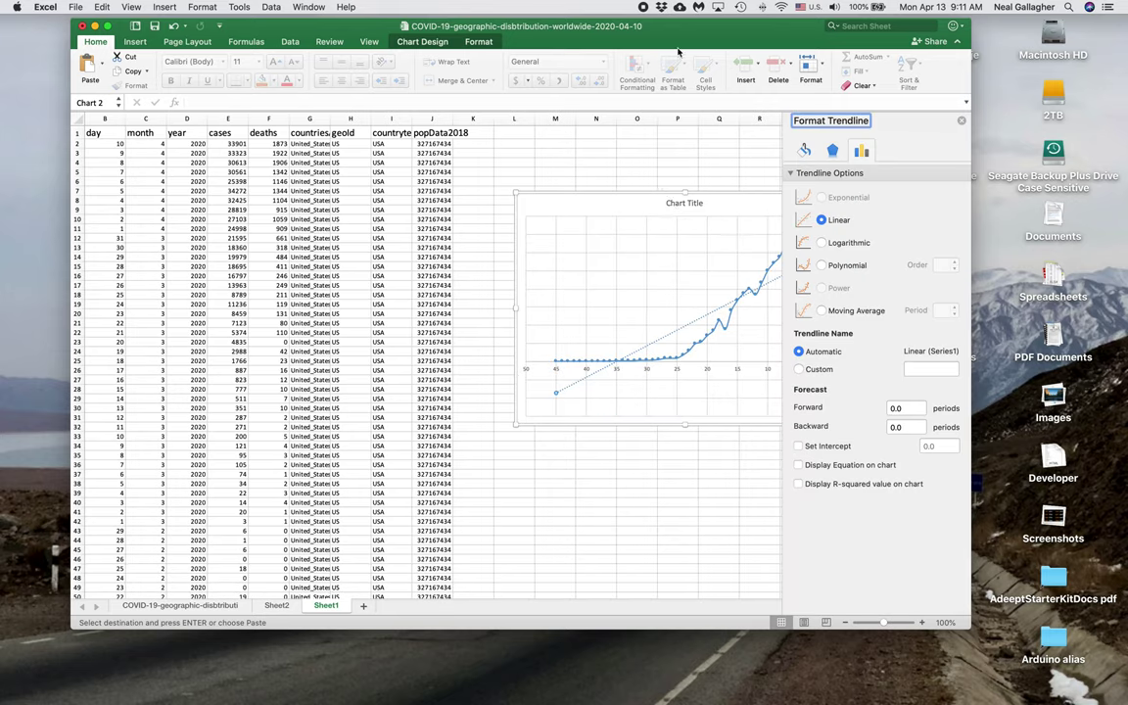
{"action": "left_click_drag", "start_coordinate": [612, 41], "coordinate": [529, 44]}
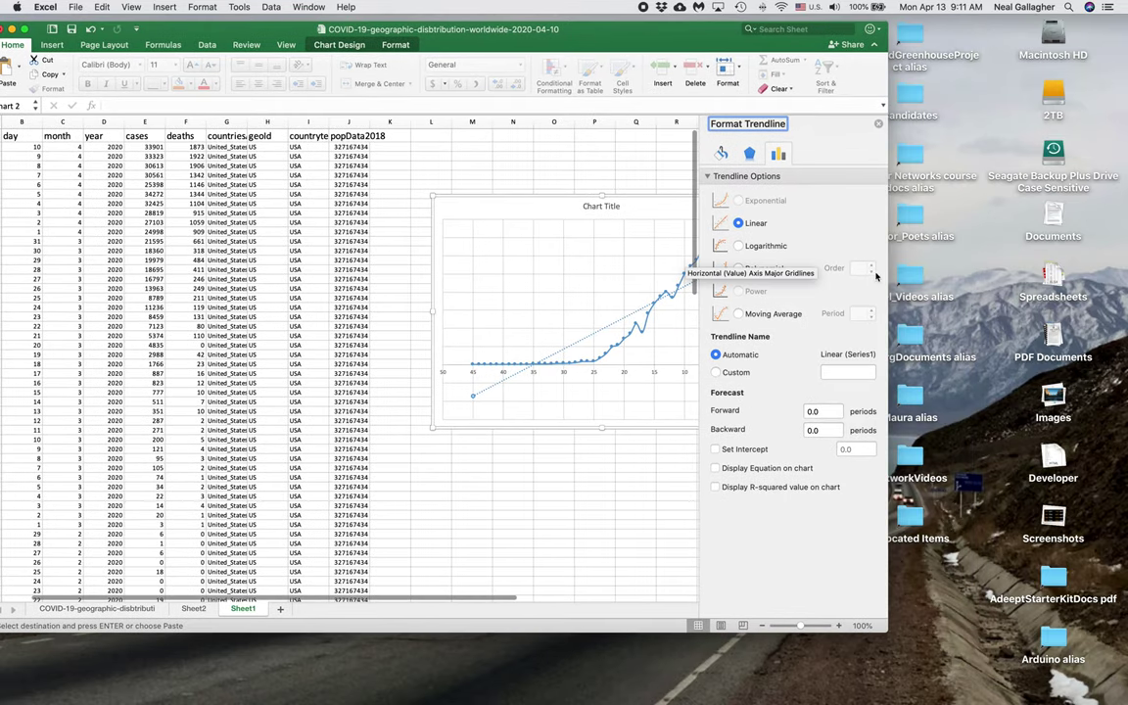
{"action": "left_click_drag", "start_coordinate": [888, 283], "coordinate": [1047, 283]}
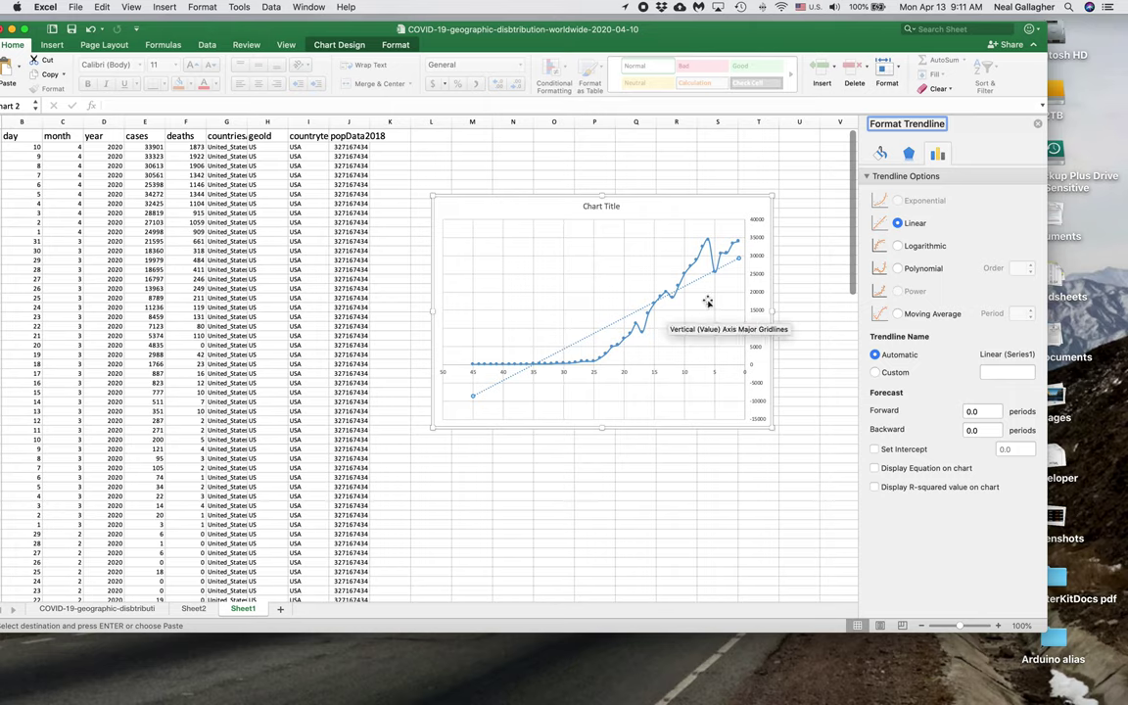
{"action": "left_click", "coordinate": [897, 248]}
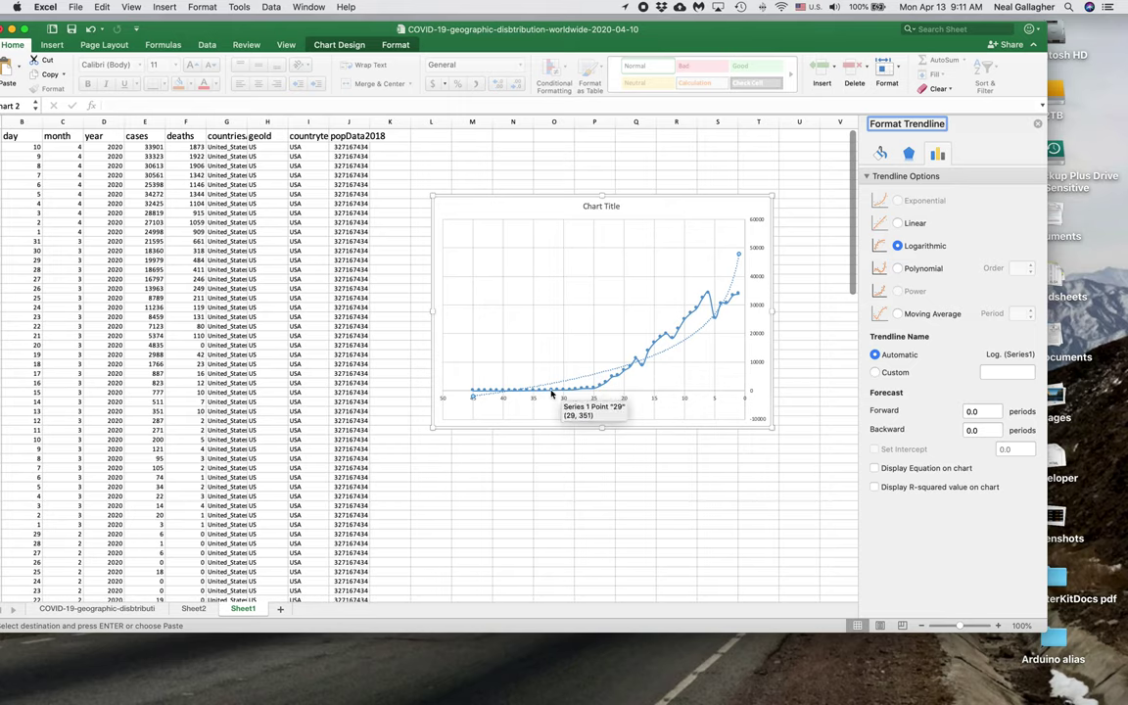
{"action": "left_click", "coordinate": [897, 268]}
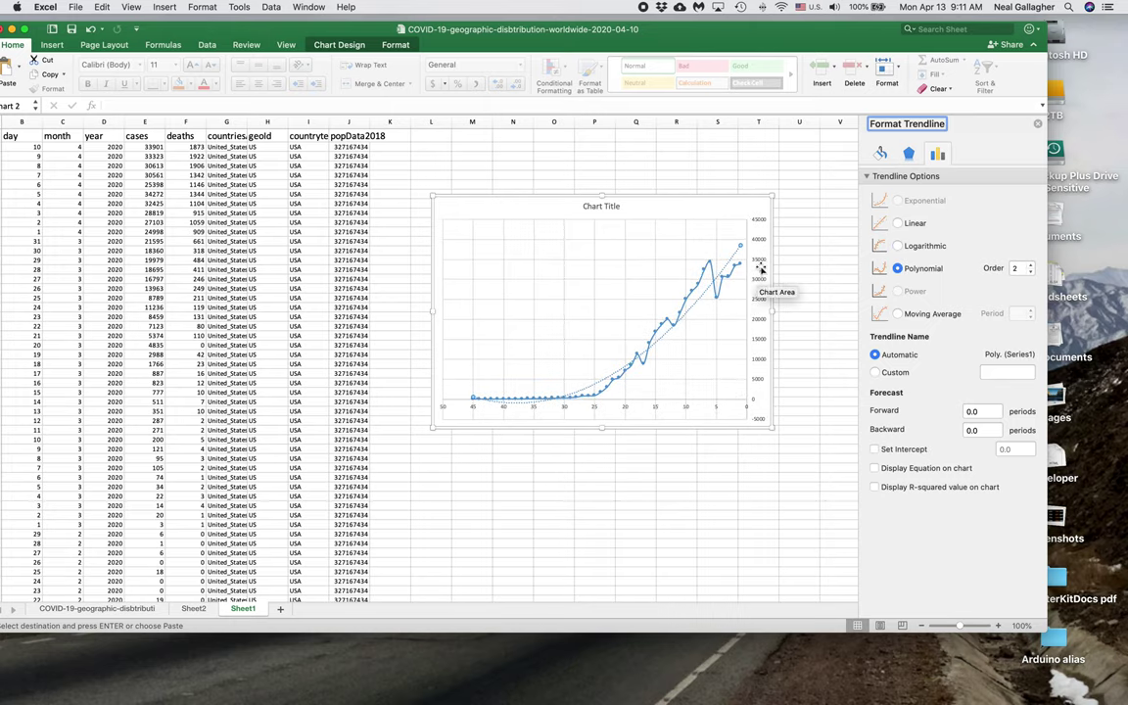
Step: Raise the polynomial trendline's order to 4 and display its equation on the chart
{"action": "left_click", "coordinate": [1031, 267]}
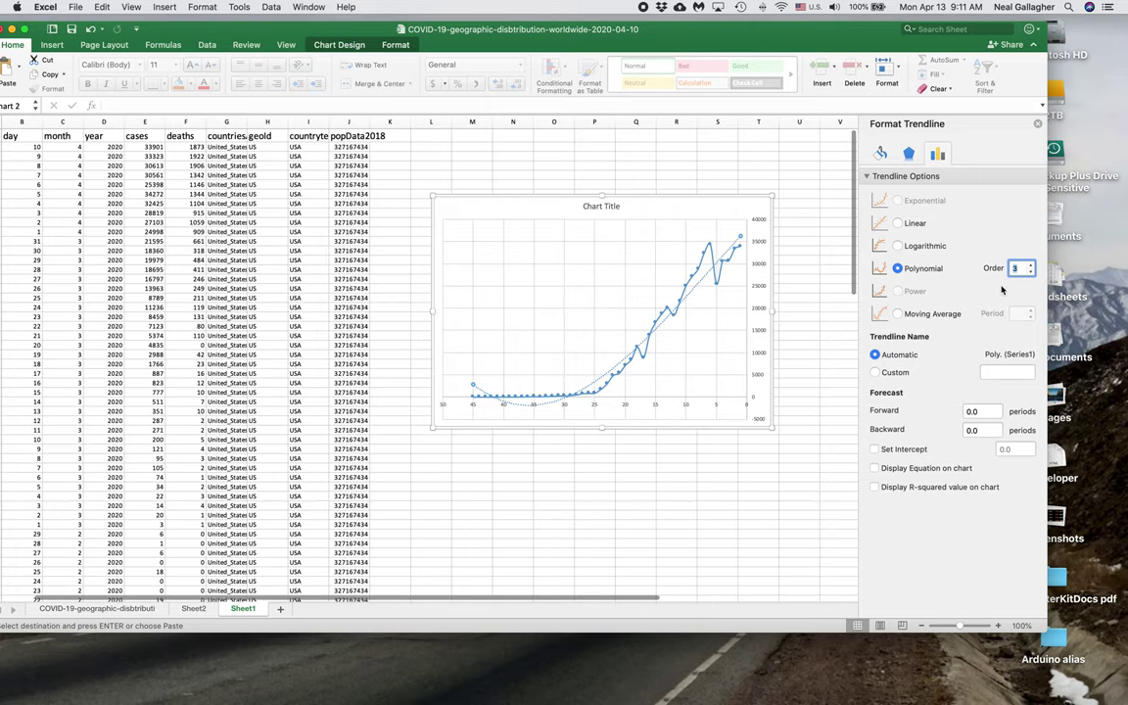
{"action": "left_click", "coordinate": [1031, 265]}
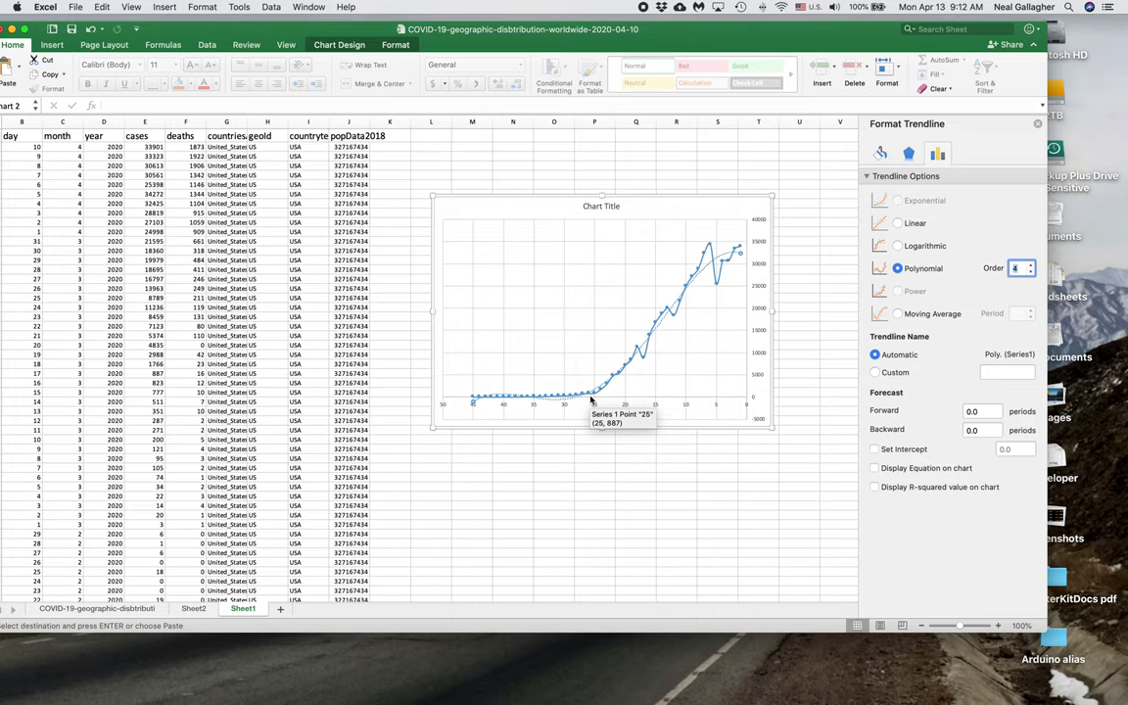
{"action": "left_click", "coordinate": [875, 470]}
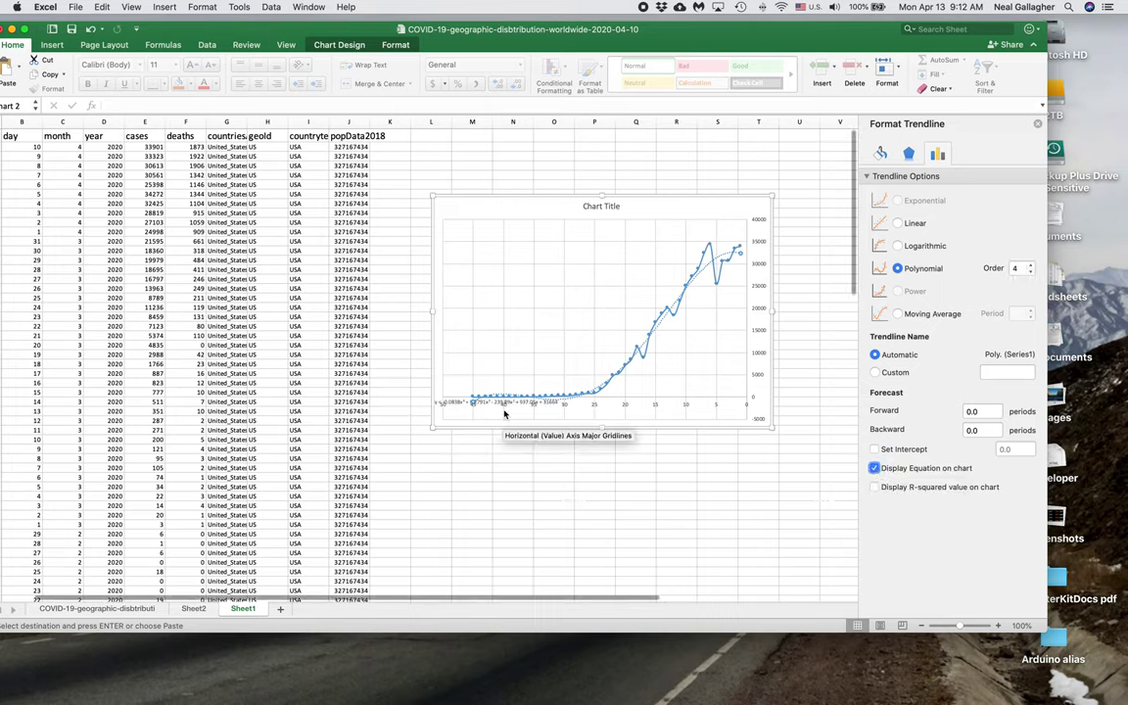
Step: Move the trendline equation into the empty area above the curve and enlarge its text to 14 pt, keeping it clear of the plotted line
{"action": "left_click_drag", "start_coordinate": [501, 403], "coordinate": [584, 268]}
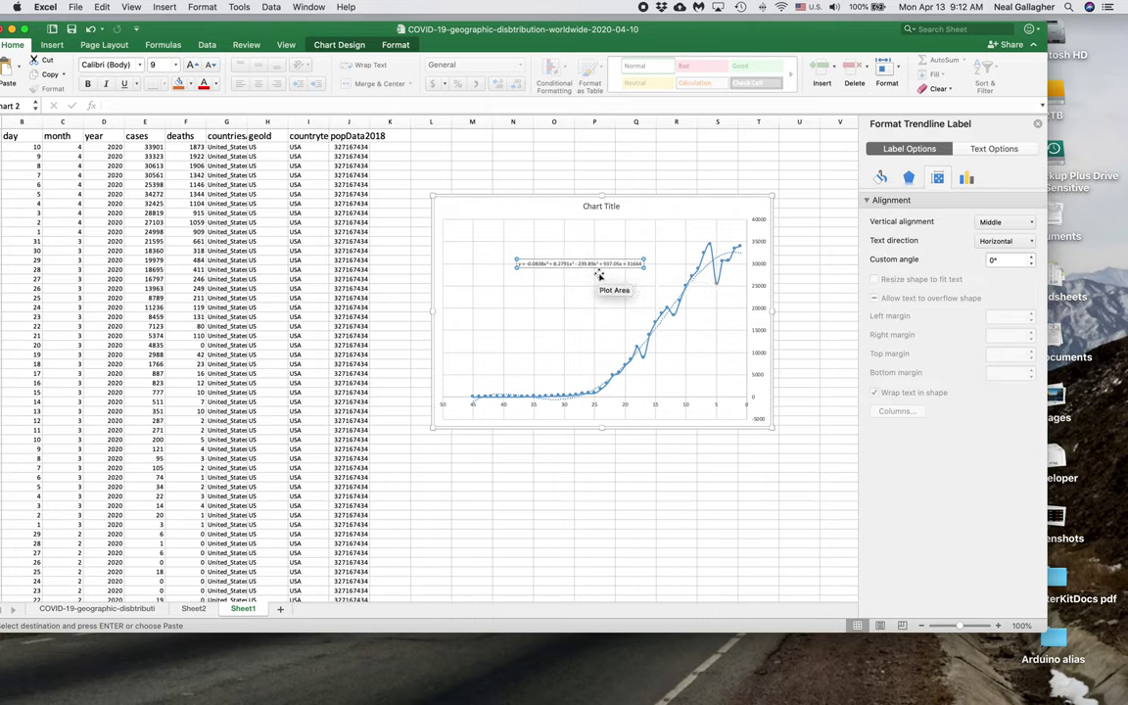
{"action": "left_click", "coordinate": [192, 66]}
{"action": "left_click", "coordinate": [193, 65]}
{"action": "left_click", "coordinate": [193, 66]}
{"action": "left_click", "coordinate": [192, 66]}
{"action": "left_click", "coordinate": [193, 65]}
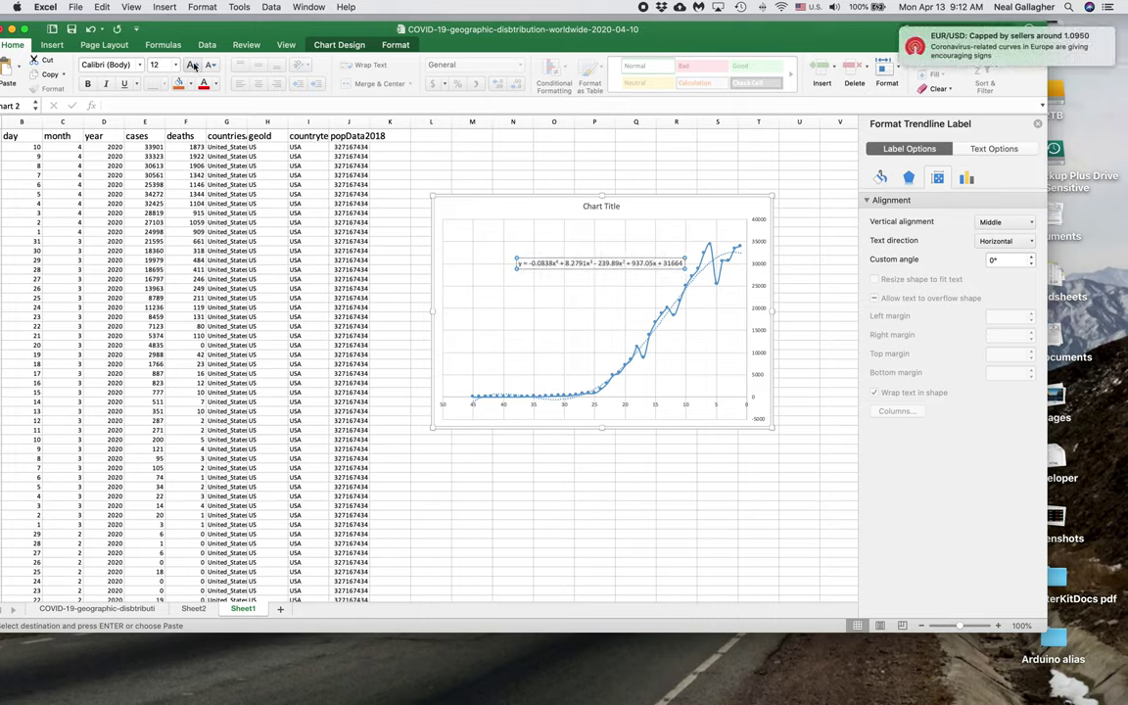
{"action": "left_click", "coordinate": [193, 66]}
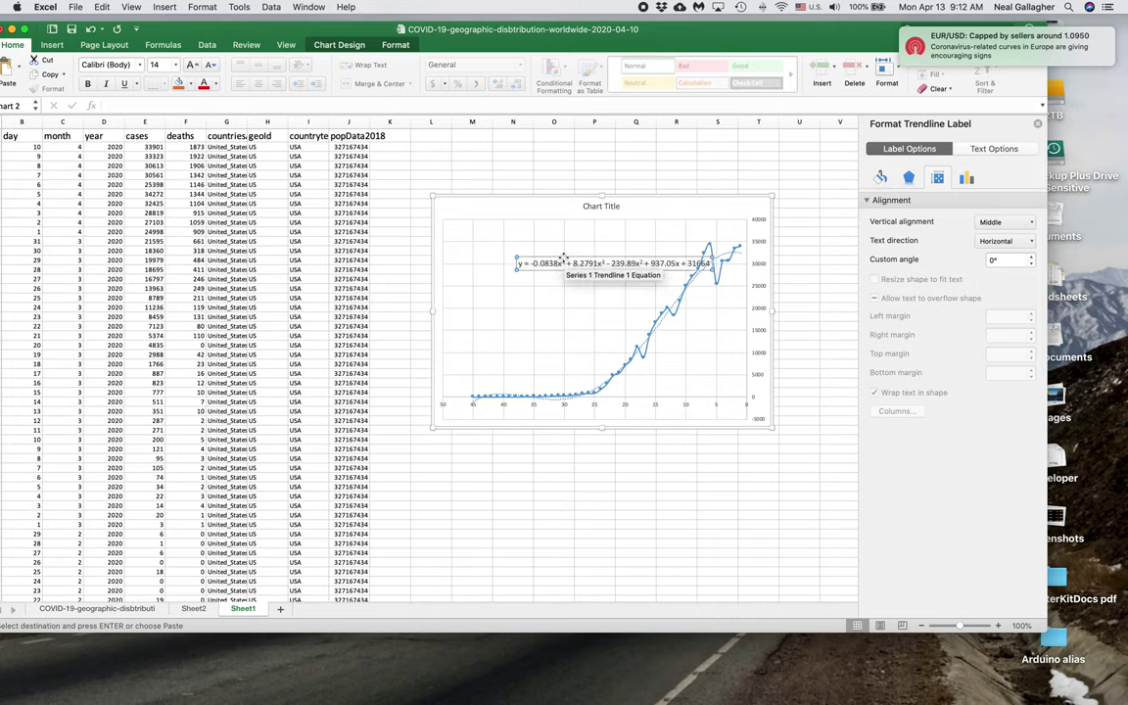
{"action": "left_click_drag", "start_coordinate": [563, 256], "coordinate": [524, 252]}
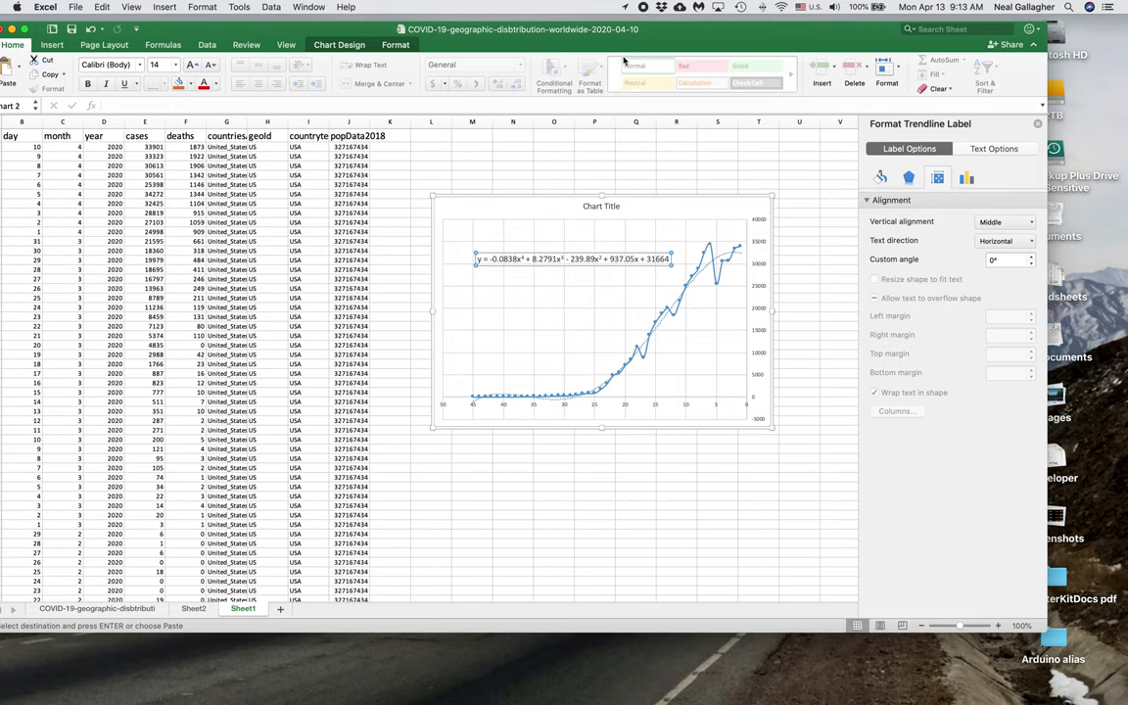
{"action": "left_click_drag", "start_coordinate": [577, 42], "coordinate": [634, 36]}
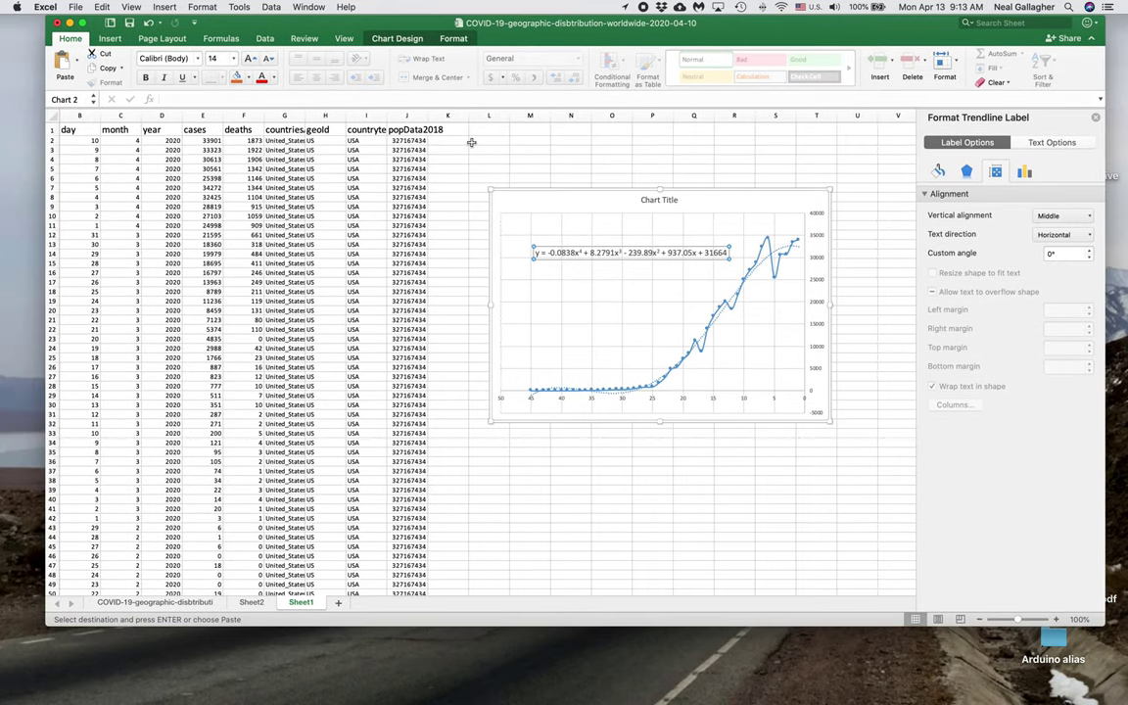